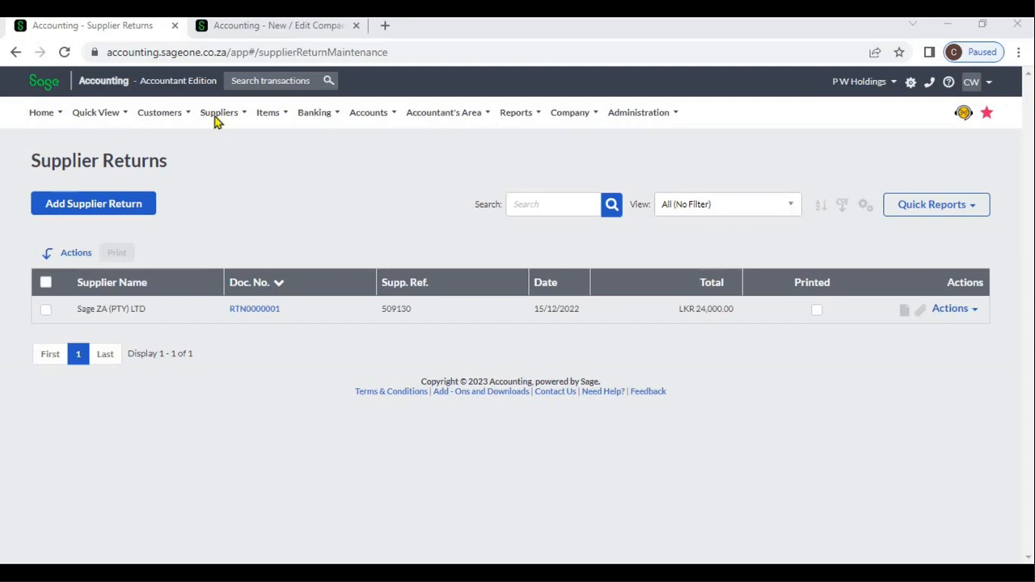
- Start a new supplier return and select Sage ZA (PTY) LTD as the supplier
mouse_move(214, 117)
mouse_move(231, 198)
left_click(123, 212)
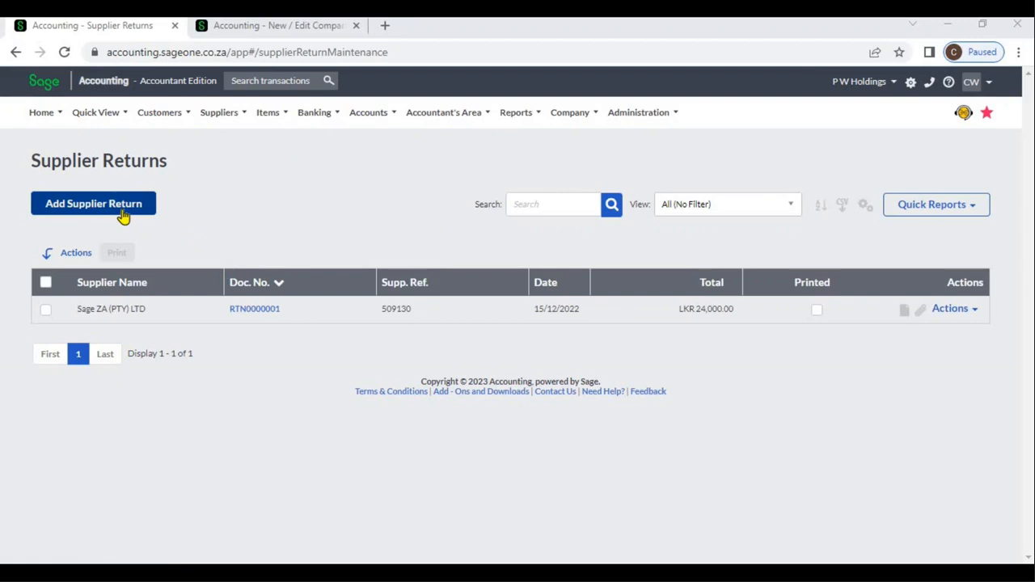
left_click(125, 215)
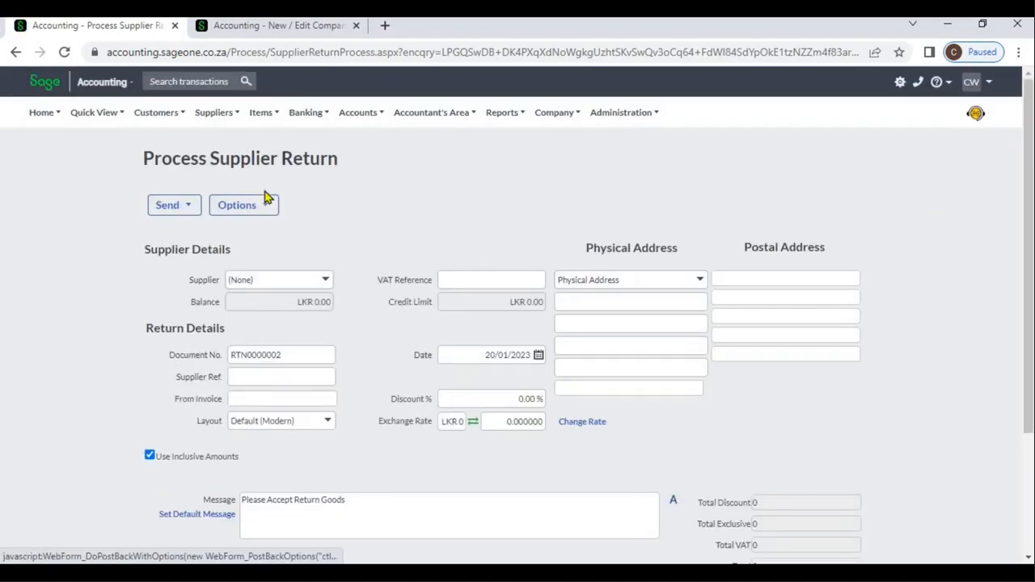
left_click(330, 282)
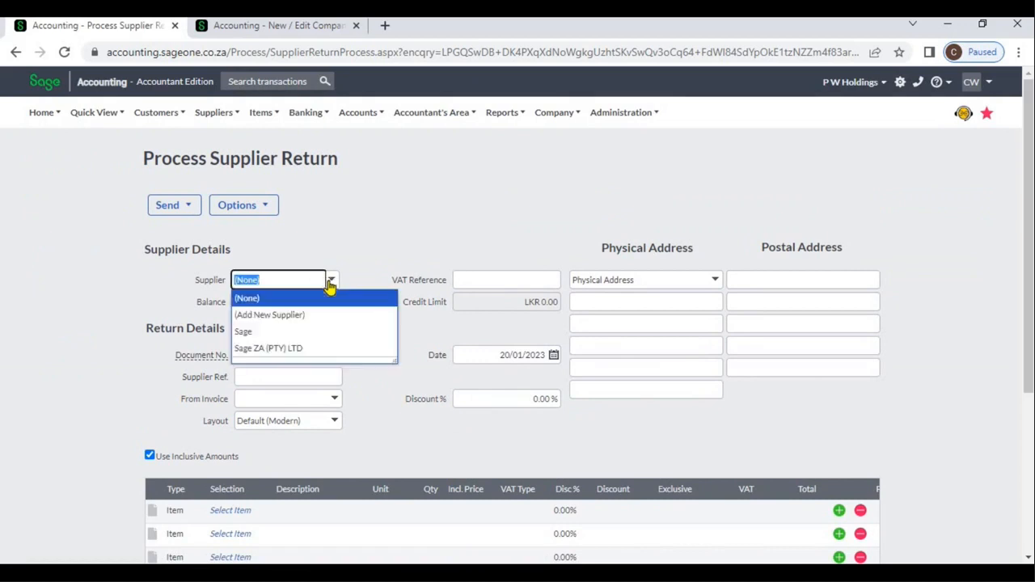
left_click(307, 350)
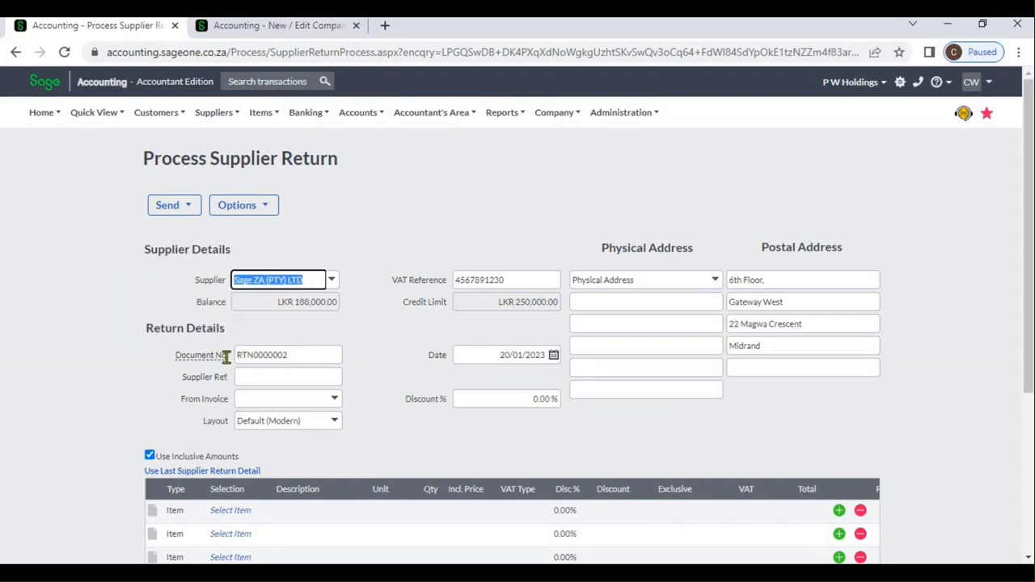
- Check the supplier return entry in the Document Numbers company settings, and go back to the supplier return form
mouse_move(218, 356)
left_click(302, 31)
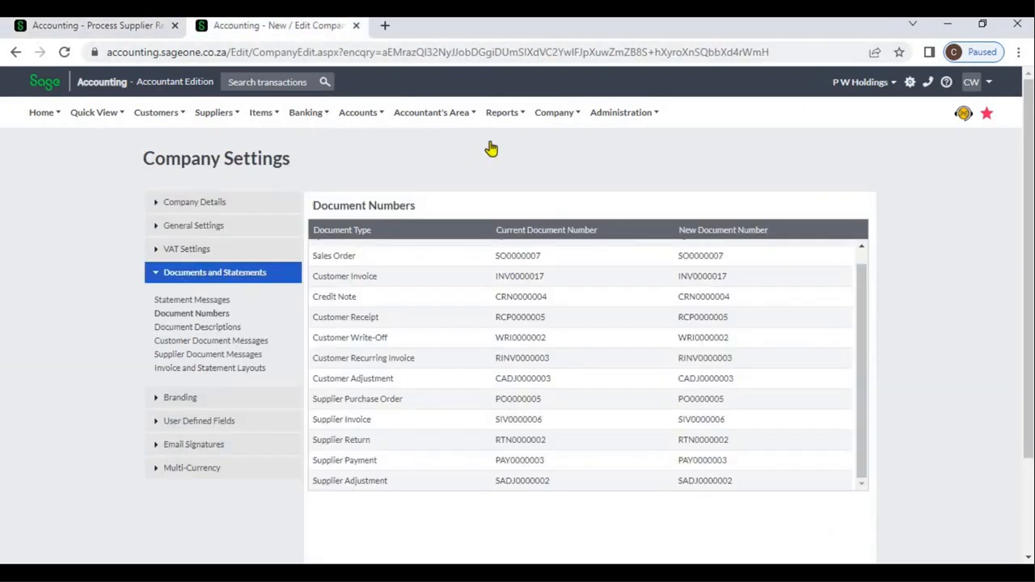
mouse_move(552, 117)
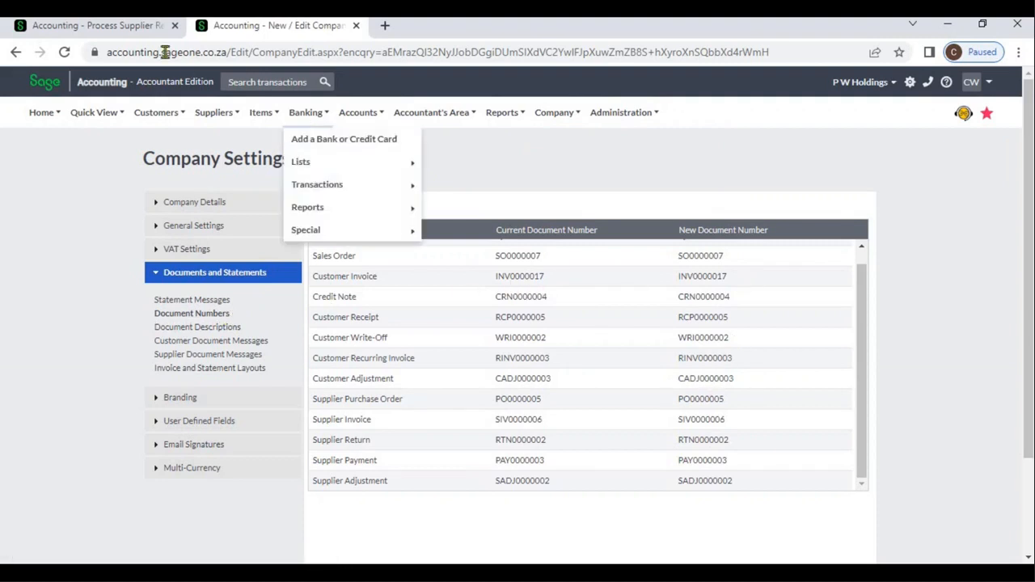
left_click(144, 38)
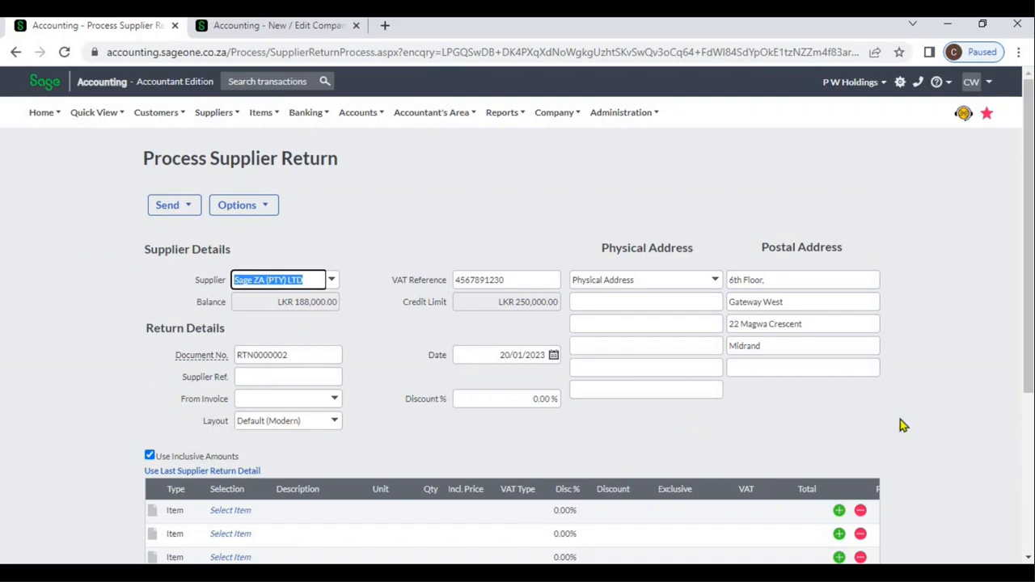
- Add the item SBCA (Sage Business Cloud Accounting) to the first two lines of the supplier return
left_click(1028, 558)
scroll(888, 509, "down", 2)
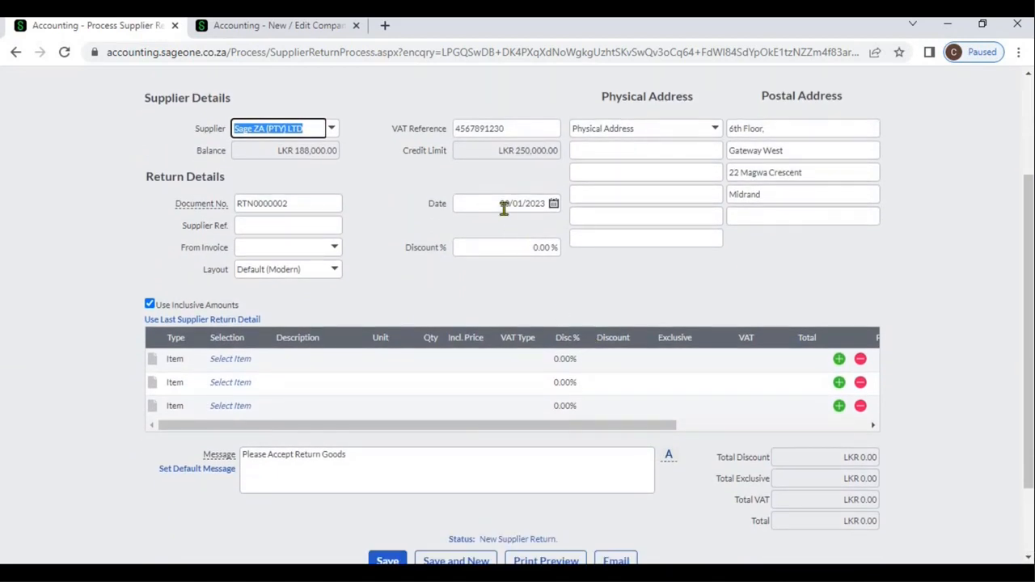
left_click(251, 362)
left_click(263, 362)
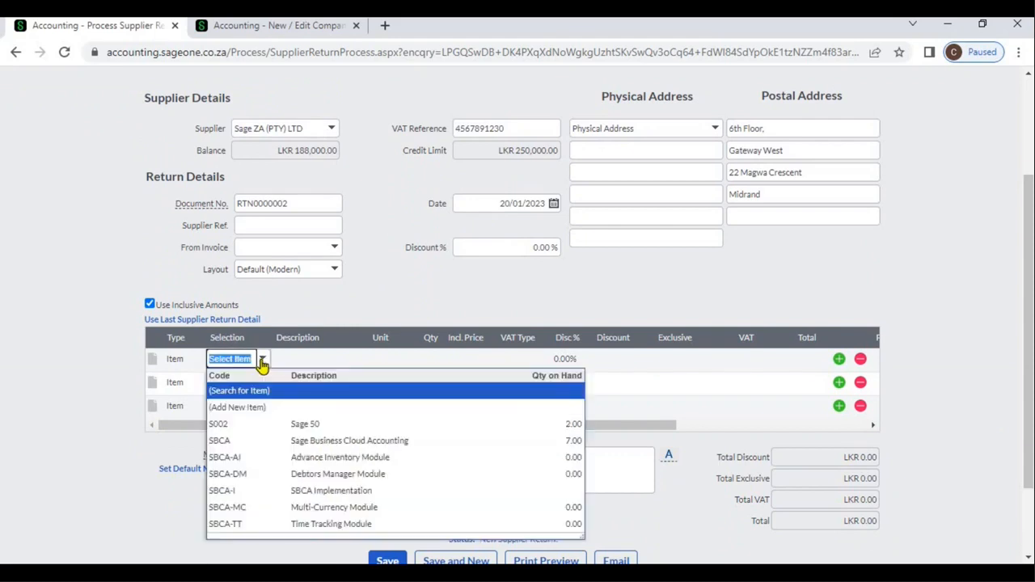
left_click(279, 440)
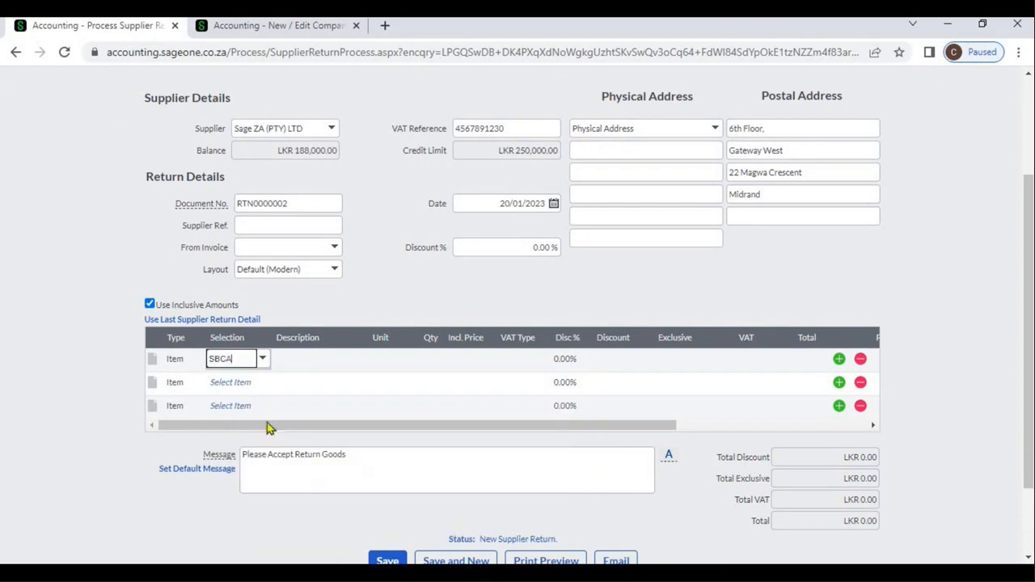
left_click(233, 385)
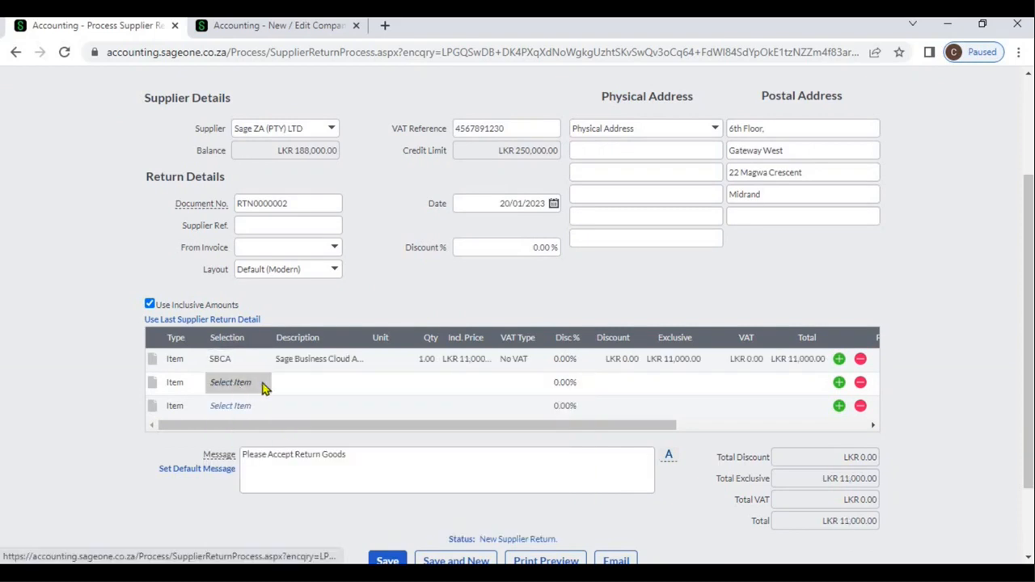
left_click(262, 385)
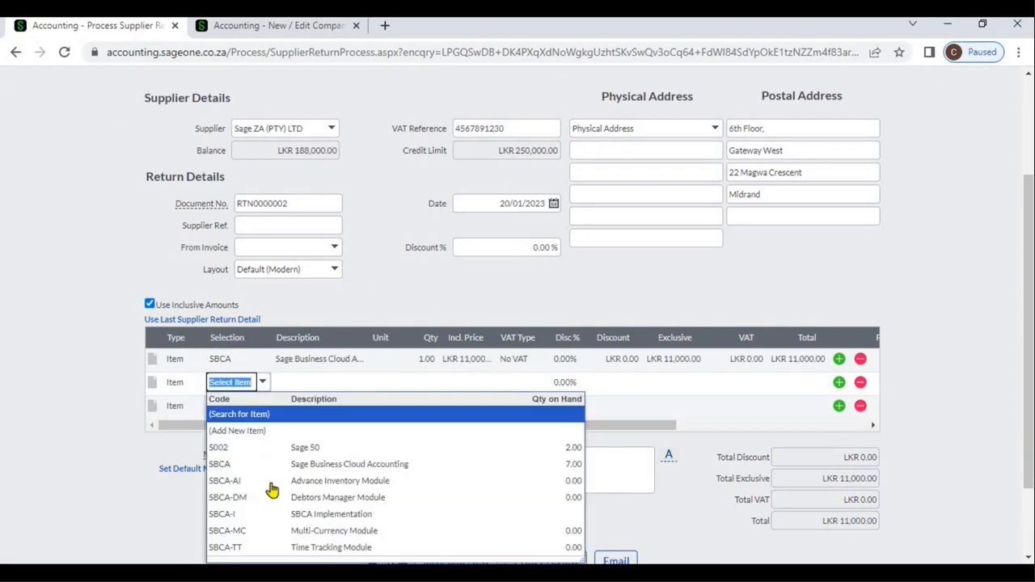
left_click(266, 466)
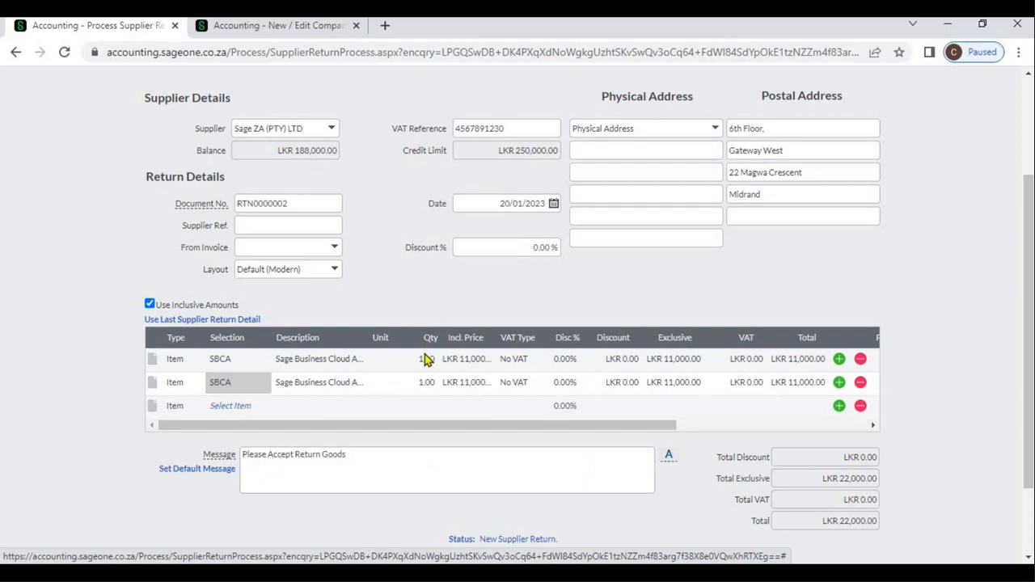
- Delete both SBCA item lines from the supplier return
left_click(793, 425)
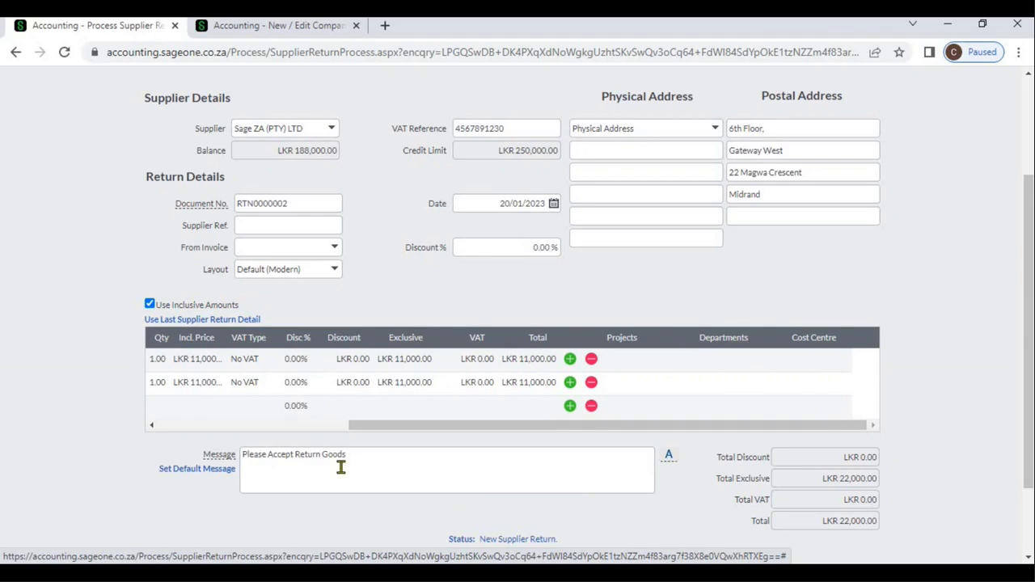
left_click(296, 426)
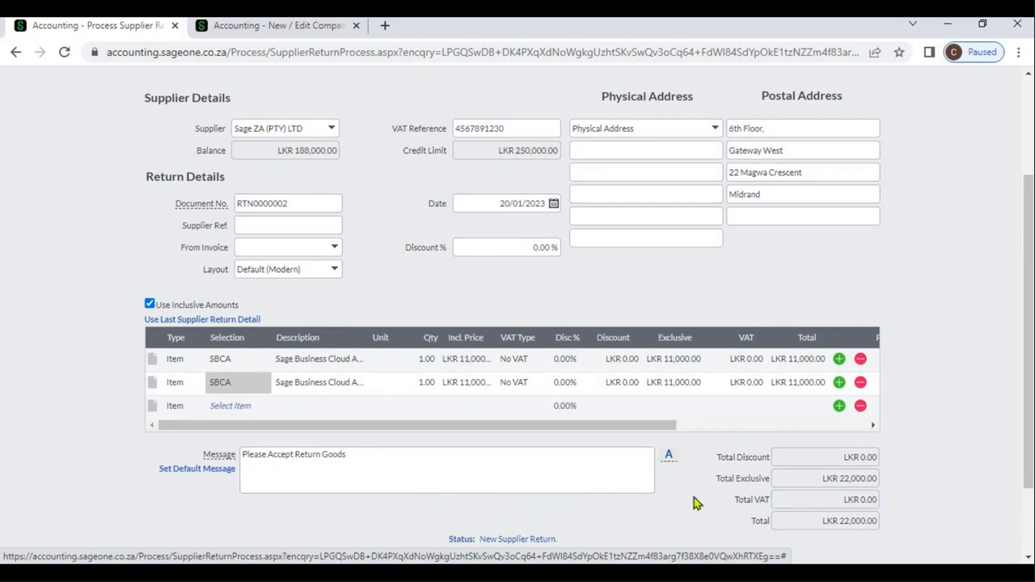
left_click(1026, 522)
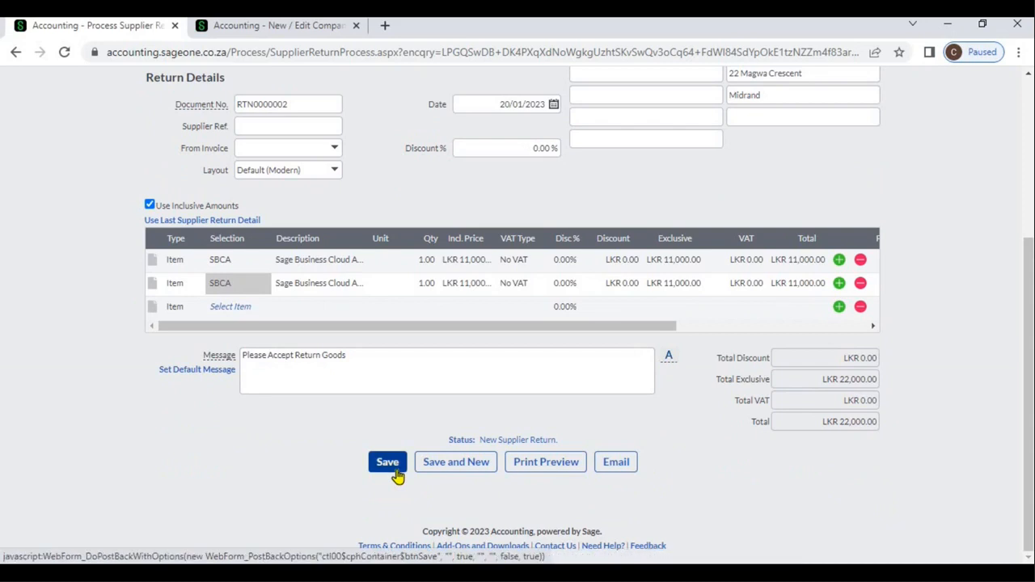
left_click(860, 284)
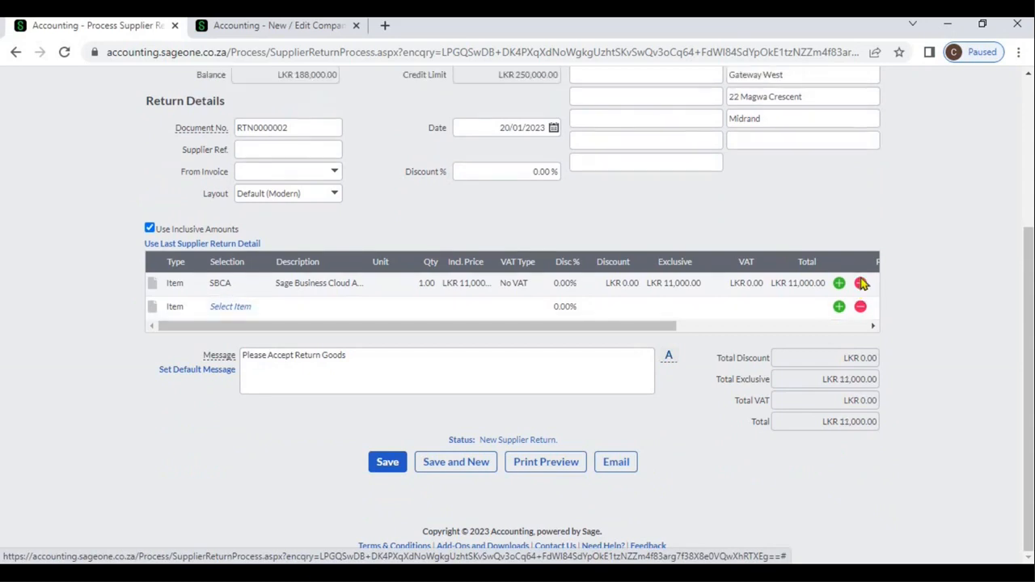
left_click(861, 284)
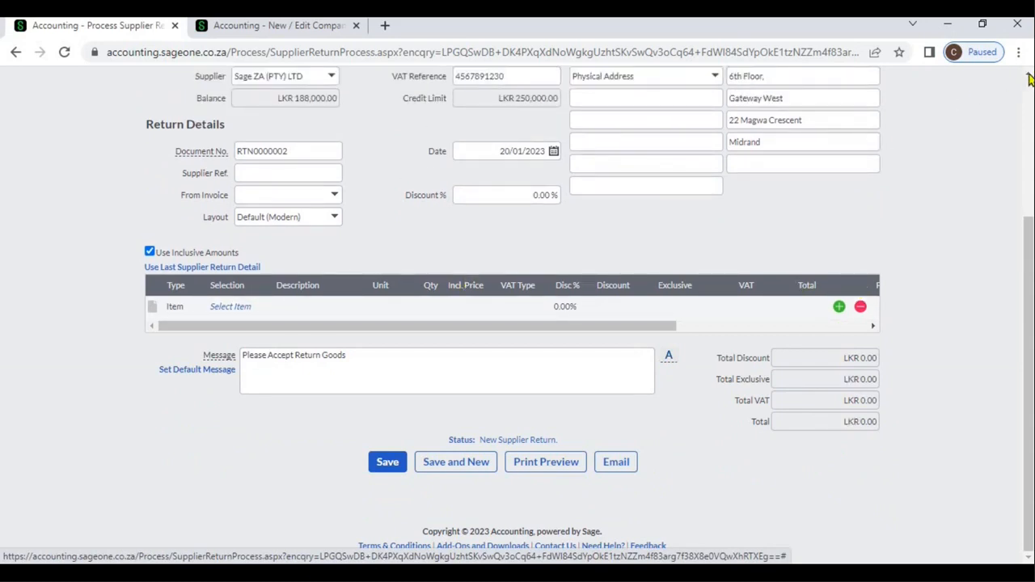
- Fill the supplier return from the existing supplier invoice SIV0000006
scroll(1029, 77, "up", 2)
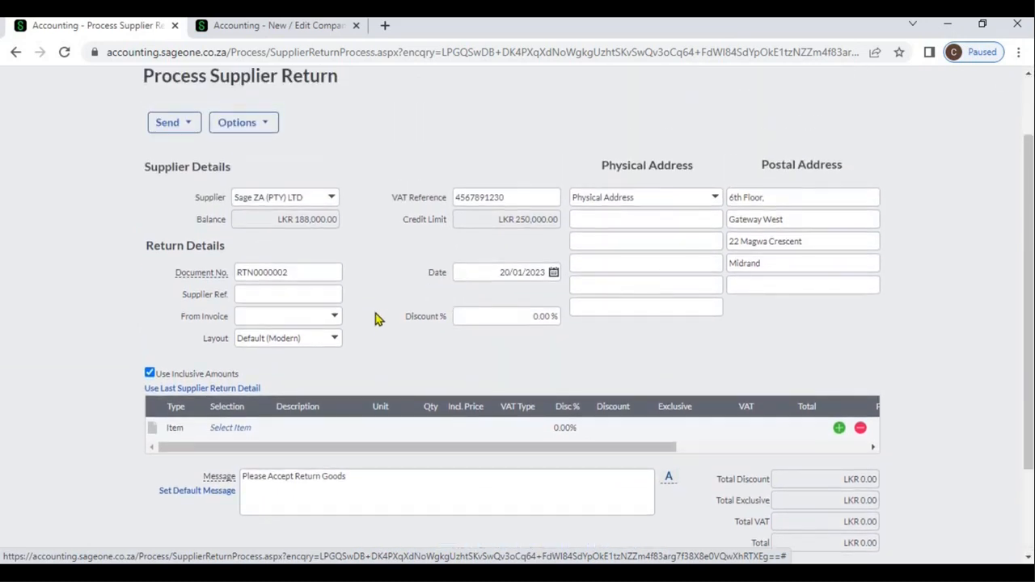
left_click(334, 319)
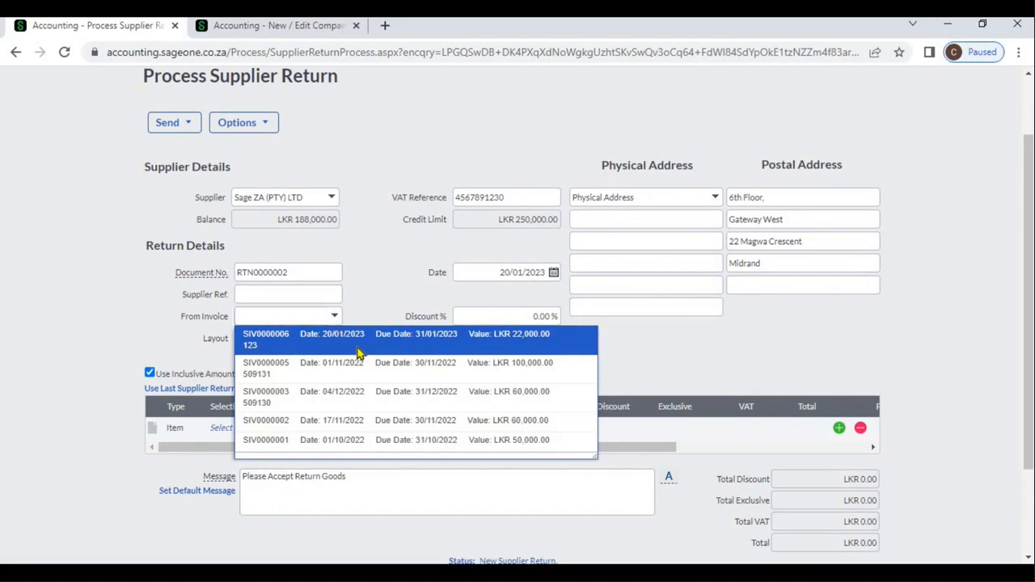
left_click(357, 353)
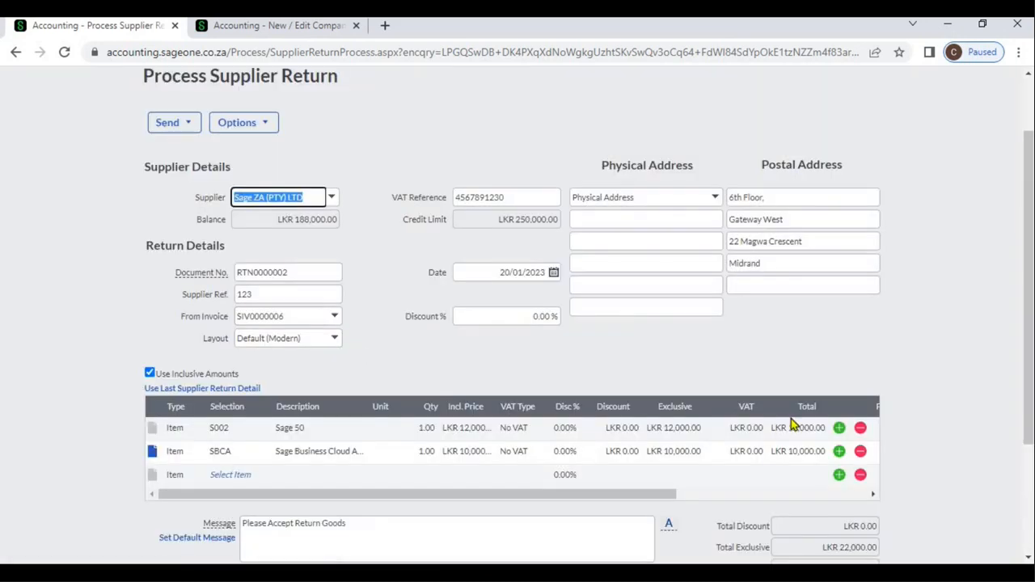
left_click(1028, 558)
left_click(1029, 558)
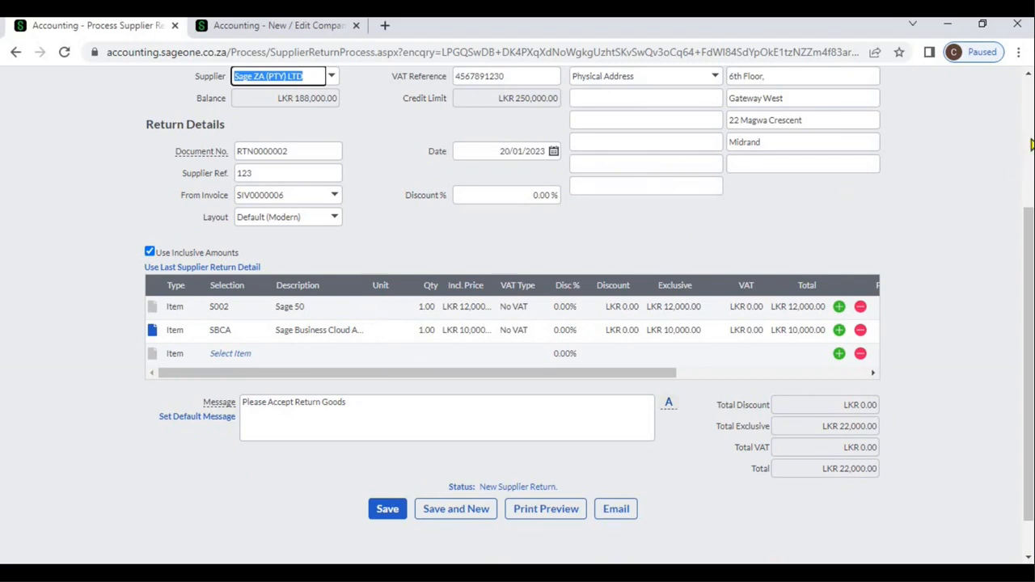
- Leave the supplier return without saving and open the Supplier Invoices list
scroll(1032, 144, "up", 3)
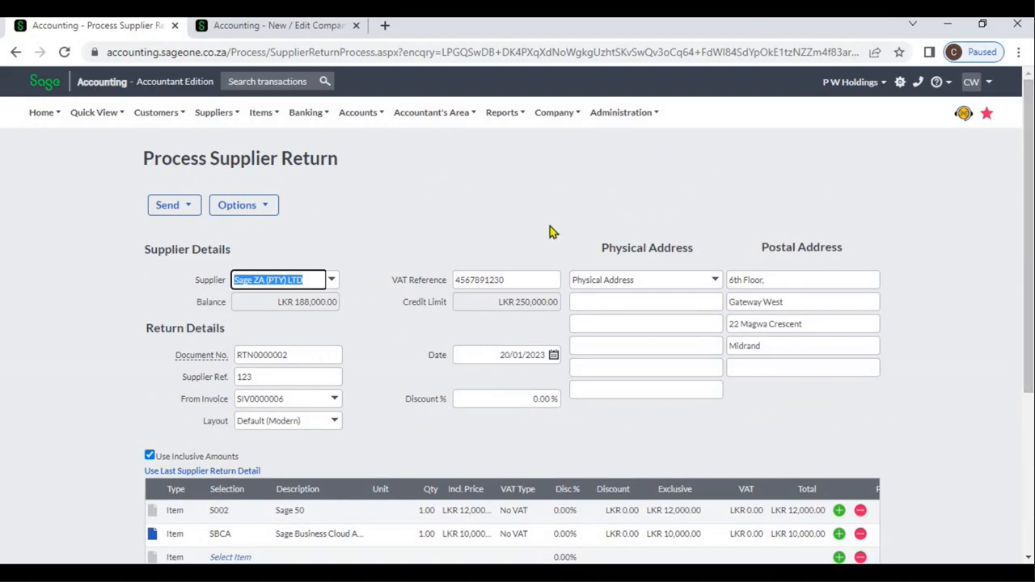
left_click(224, 122)
mouse_move(227, 187)
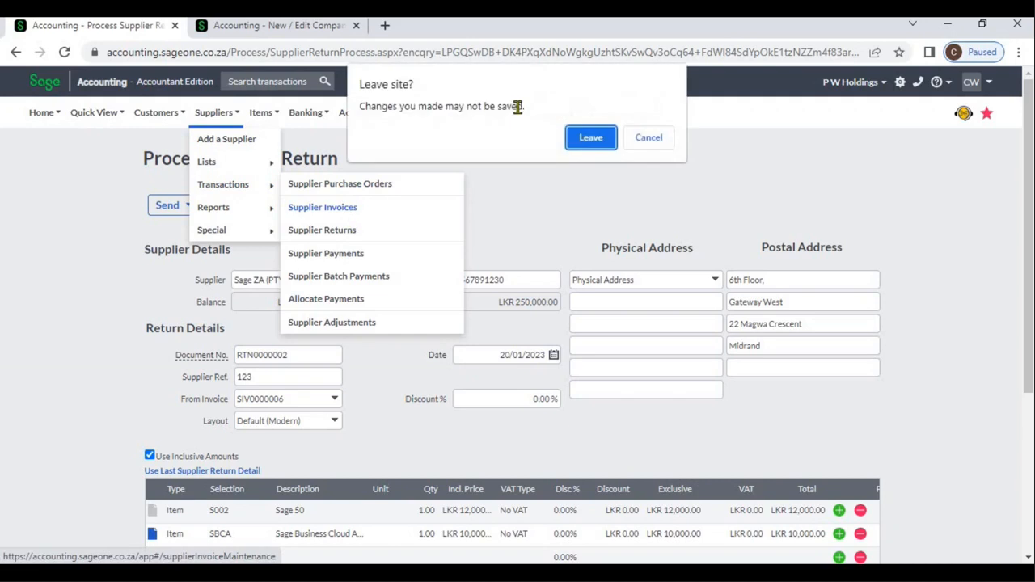
left_click(585, 144)
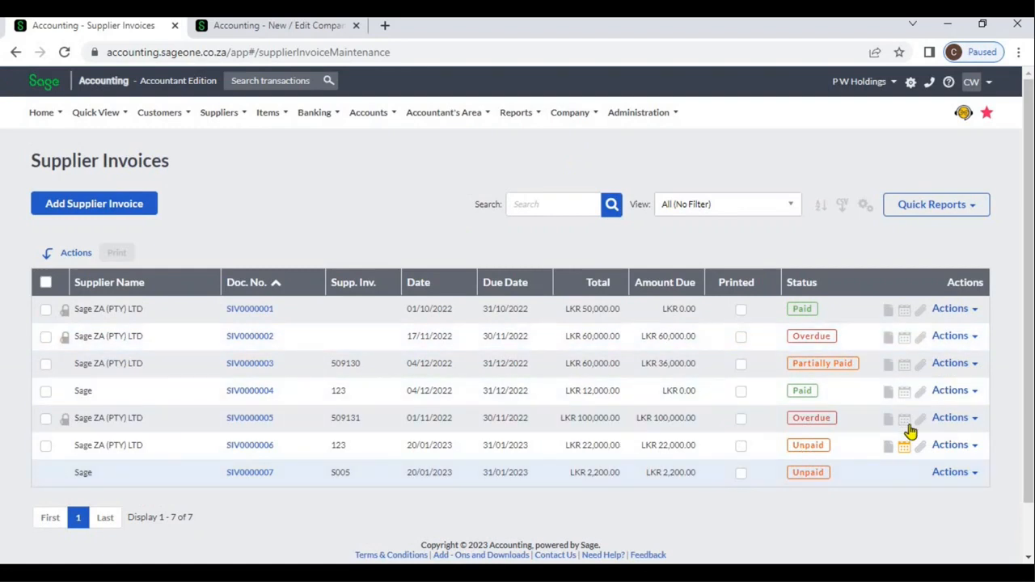
- Create a supplier return from invoice SIV0000006 and delete its Sage 50 item line (S002)
left_click(975, 451)
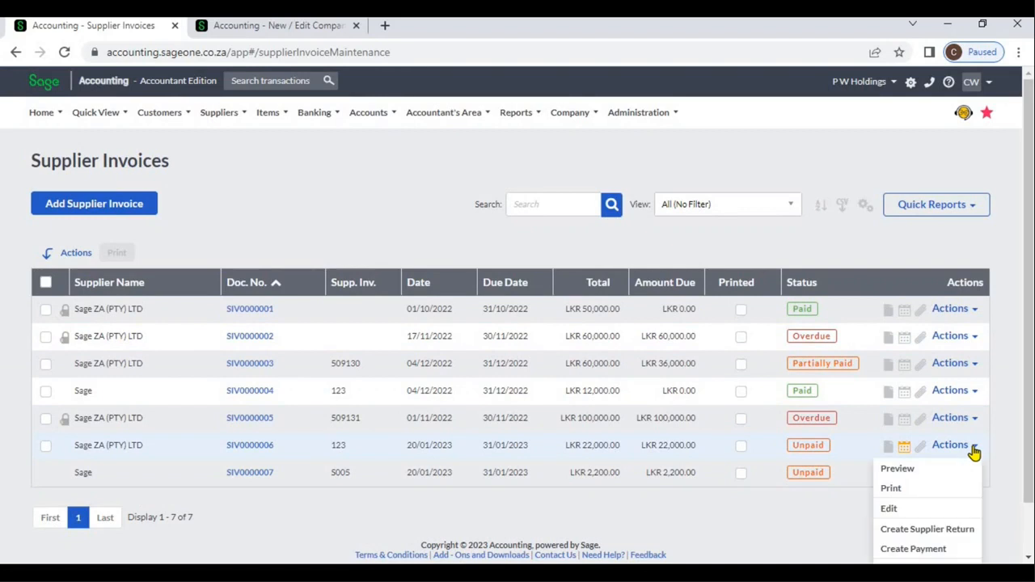
left_click(963, 533)
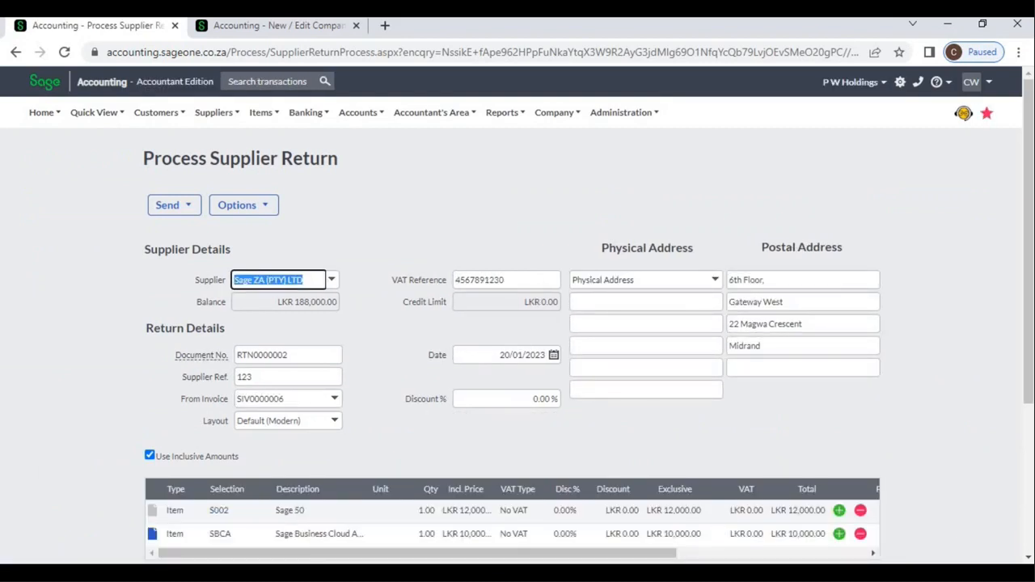
left_click(1029, 560)
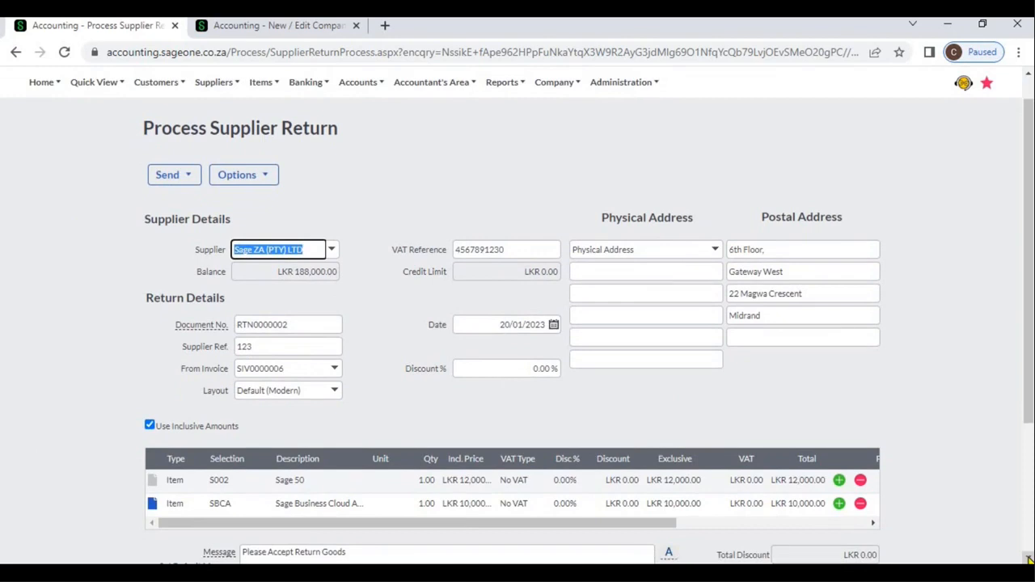
left_click(1029, 559)
left_click(1029, 560)
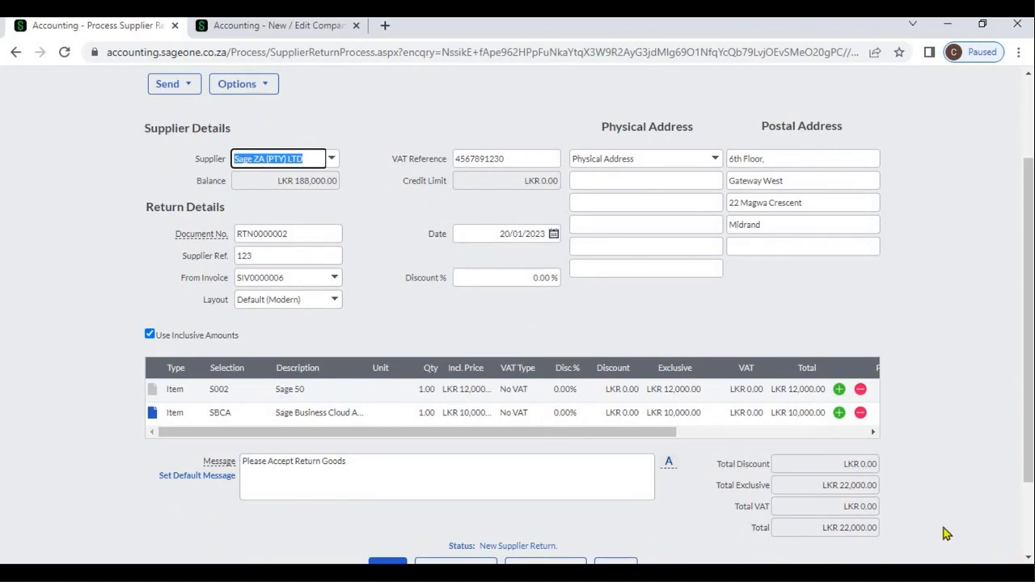
left_click(861, 391)
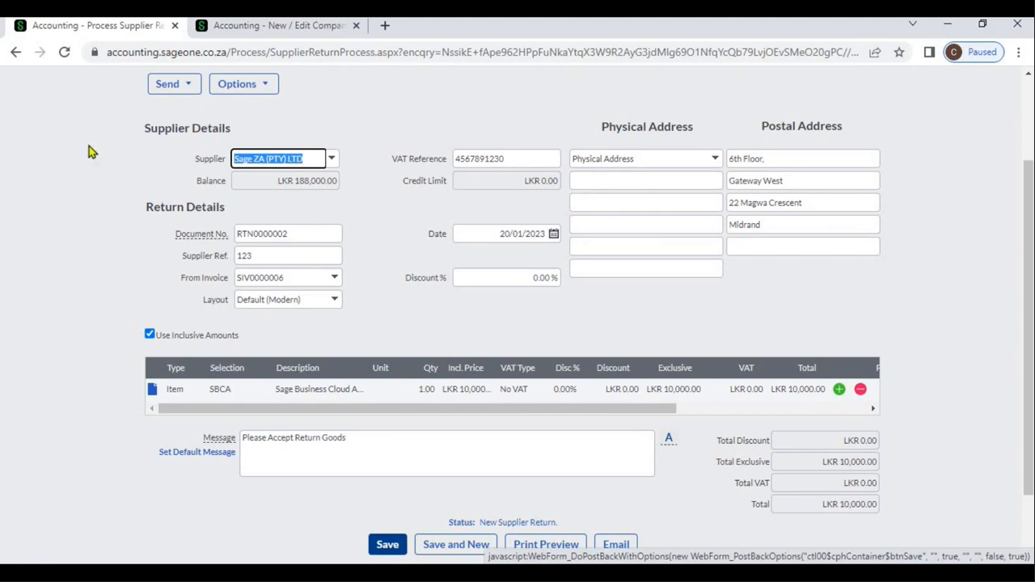
- Leave the unsaved supplier return and open the Supplier Returns list
left_click(16, 54)
left_click(602, 141)
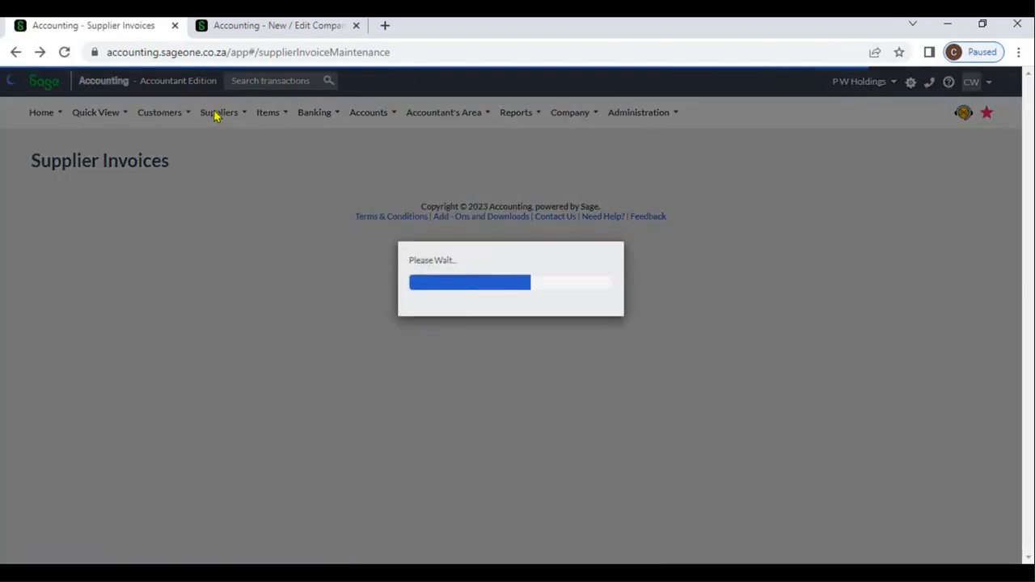
mouse_move(215, 113)
mouse_move(226, 189)
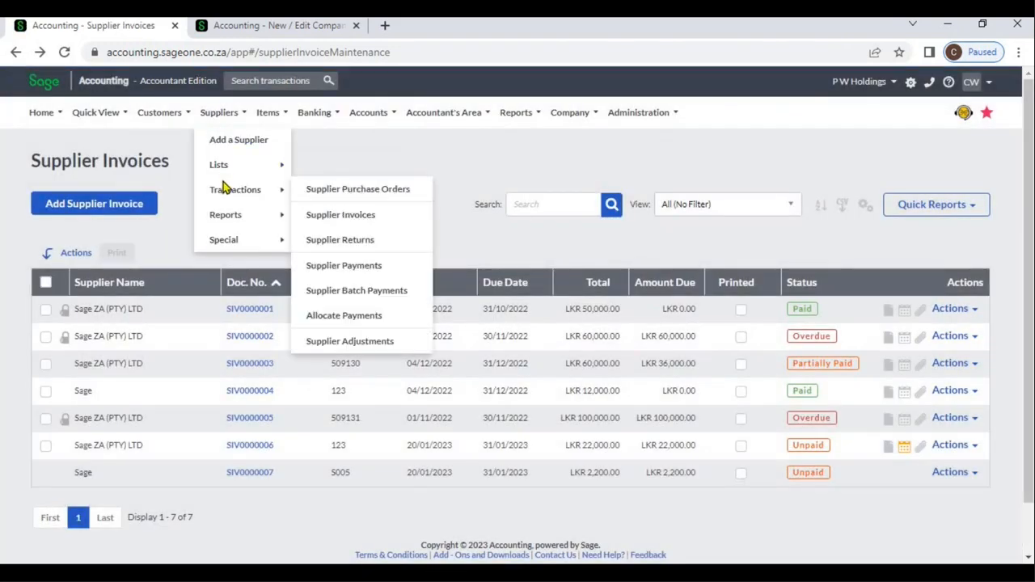
left_click(338, 240)
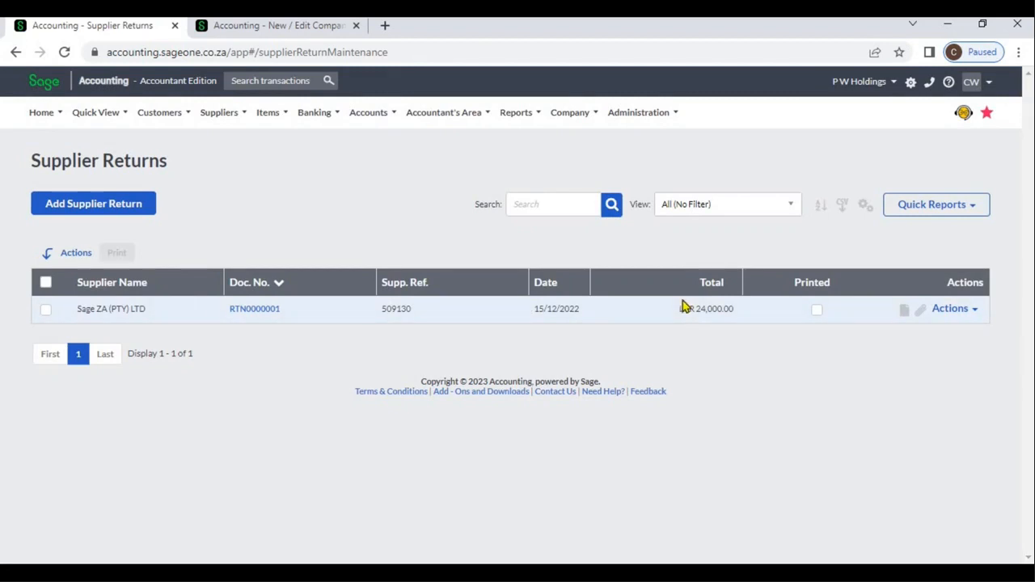
- Reverse the document number sort order of the Supplier Returns list twice
left_click(290, 295)
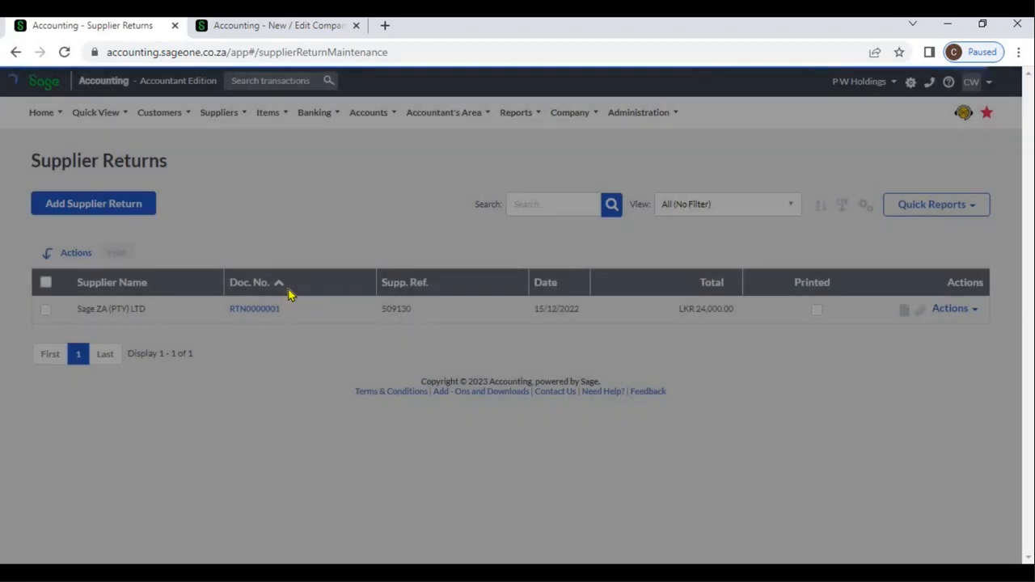
left_click(290, 295)
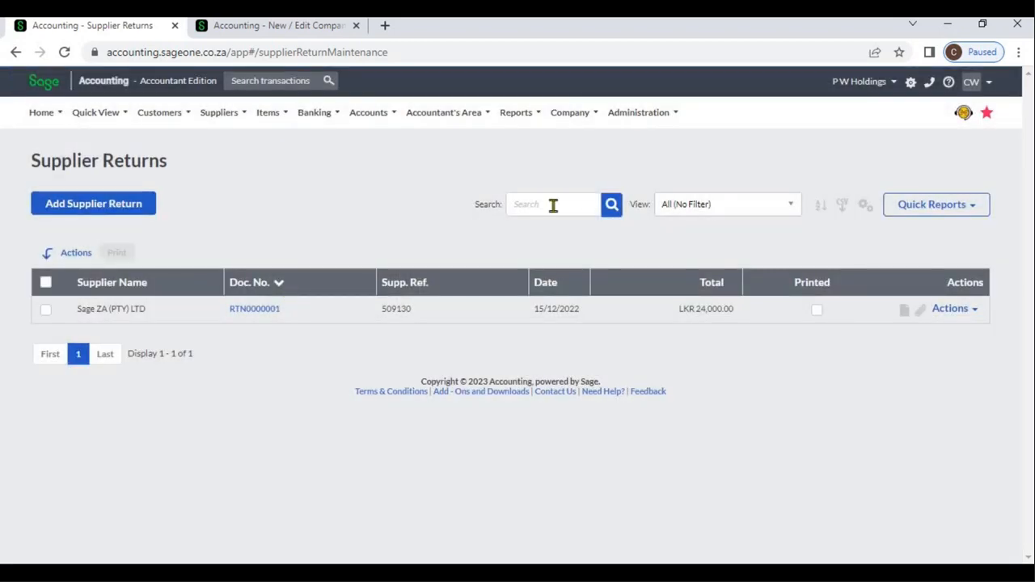
- Sort the Supplier Returns list on two levels: Document Number A to Z, with Date Oldest to Newest second
left_click(553, 206)
left_click(756, 212)
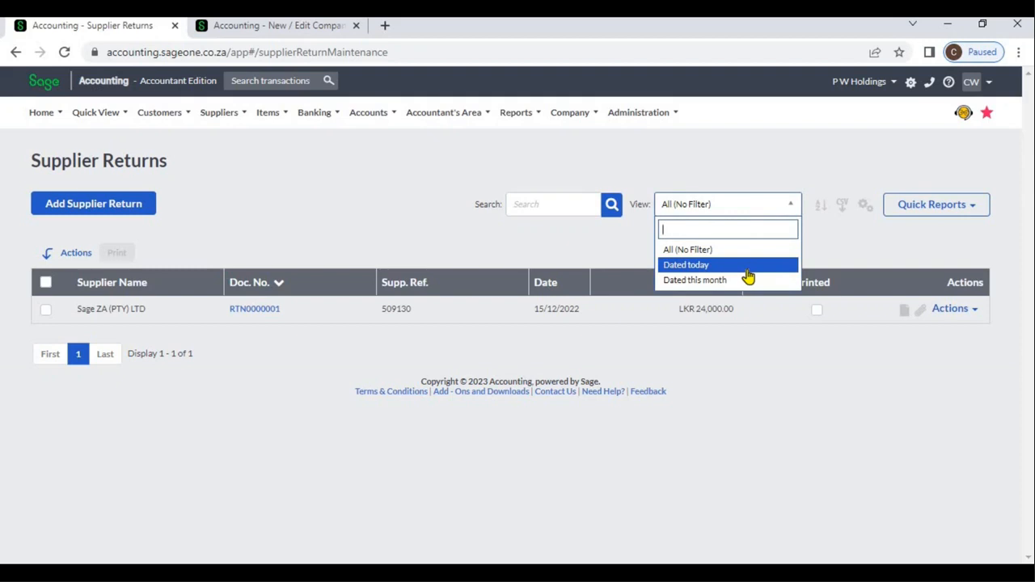
left_click(822, 216)
left_click(821, 209)
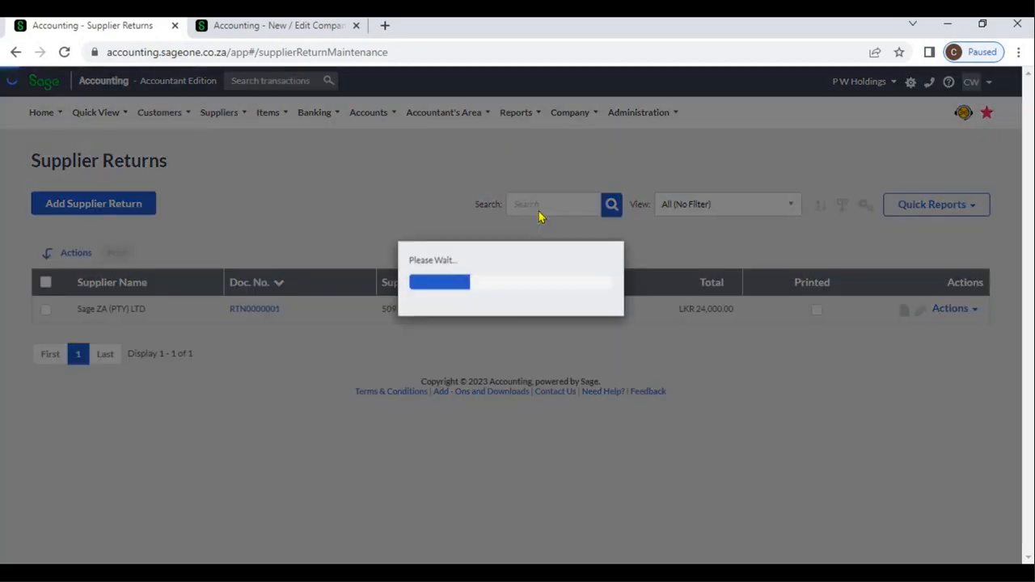
left_click(463, 160)
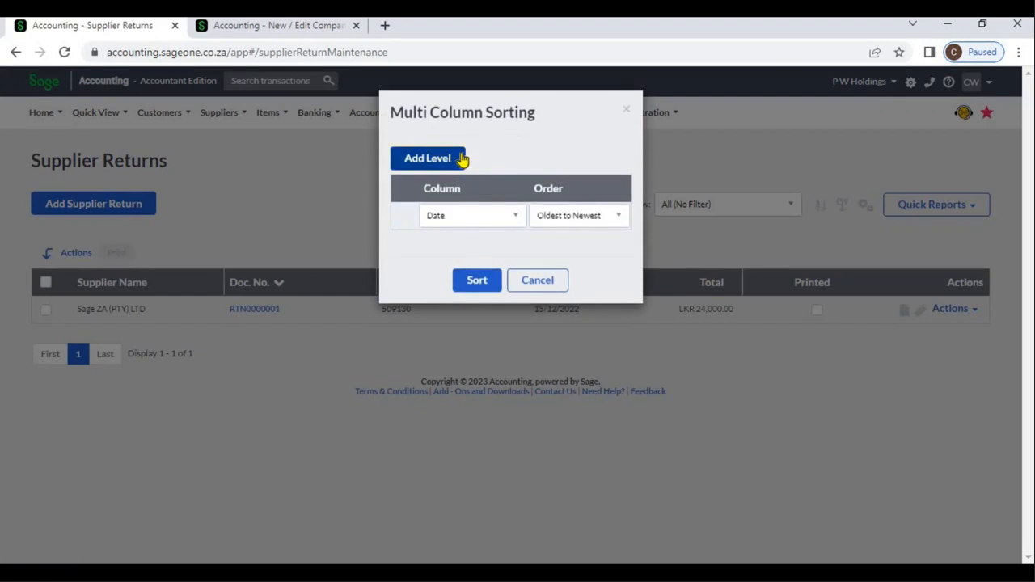
left_click(492, 216)
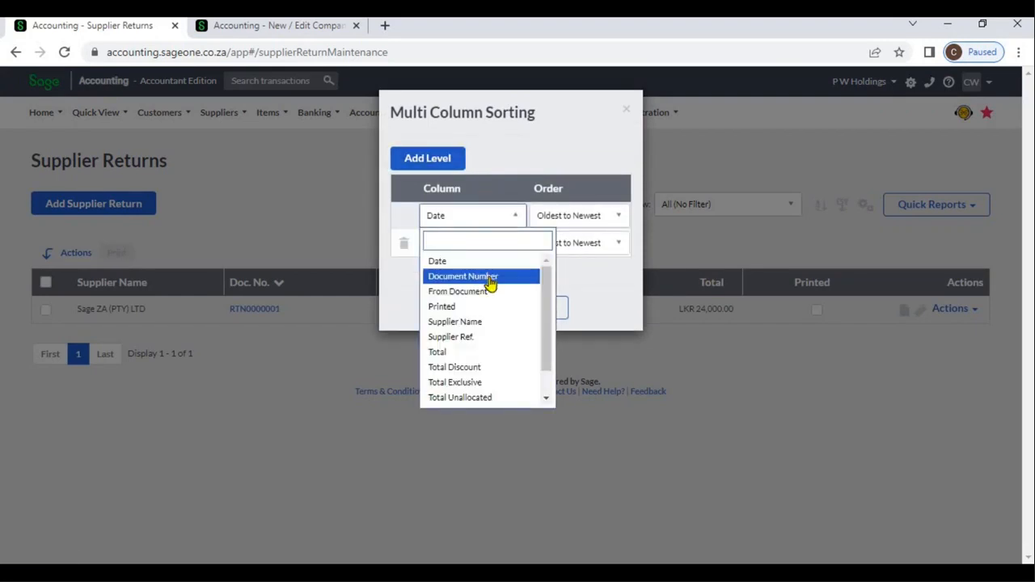
left_click(491, 282)
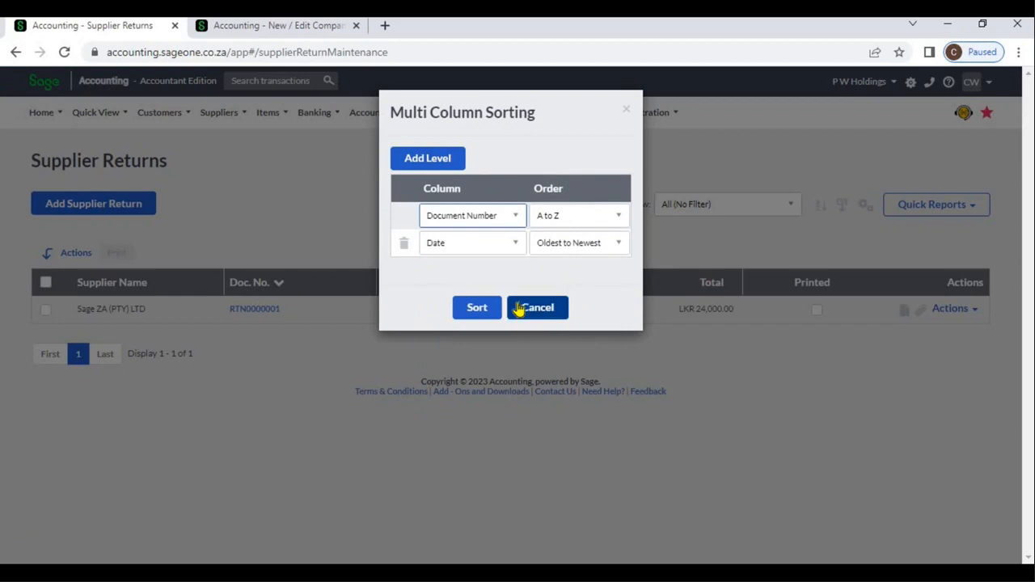
left_click(484, 308)
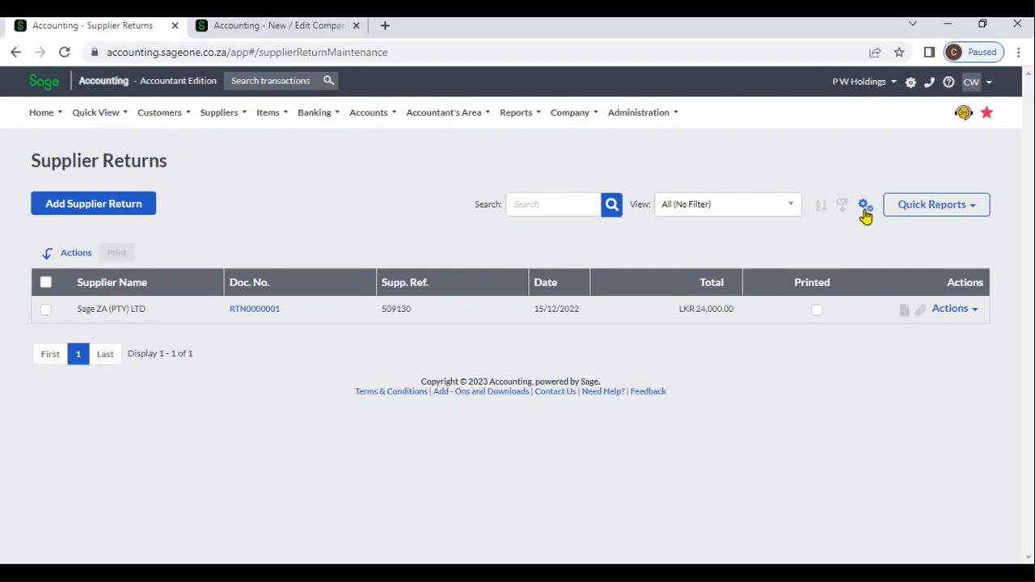
- Review the columns available for the Supplier Returns grid and leave the customisation without saving
left_click(865, 212)
left_click(839, 231)
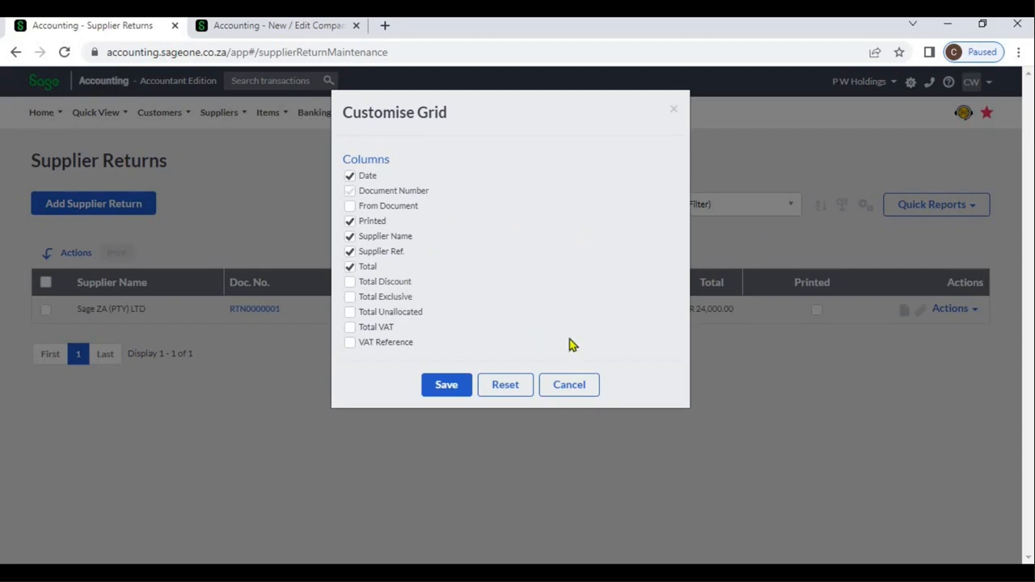
left_click(570, 386)
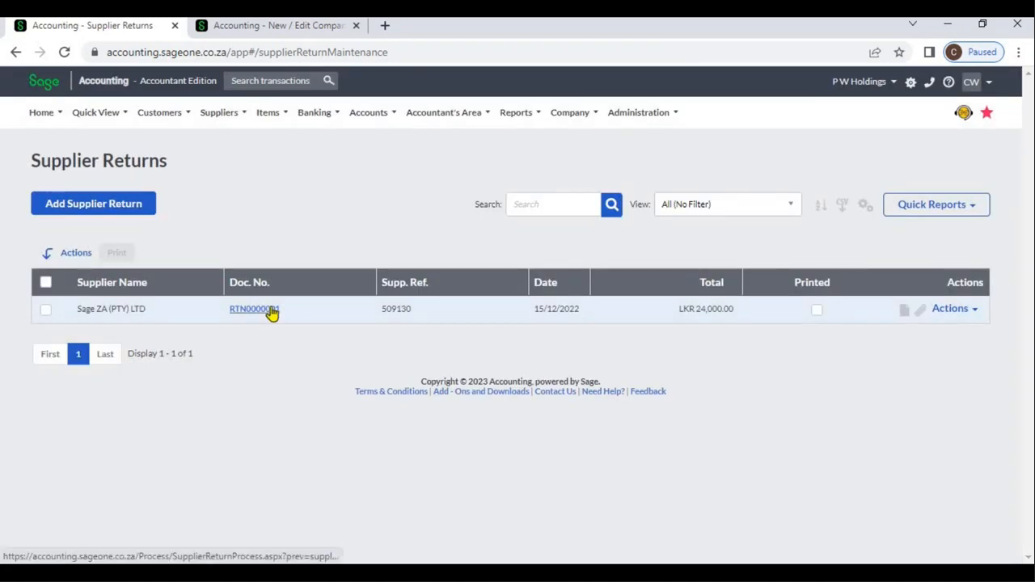
- Open supplier return RTN0000001, view its return history and close the history
left_click(271, 311)
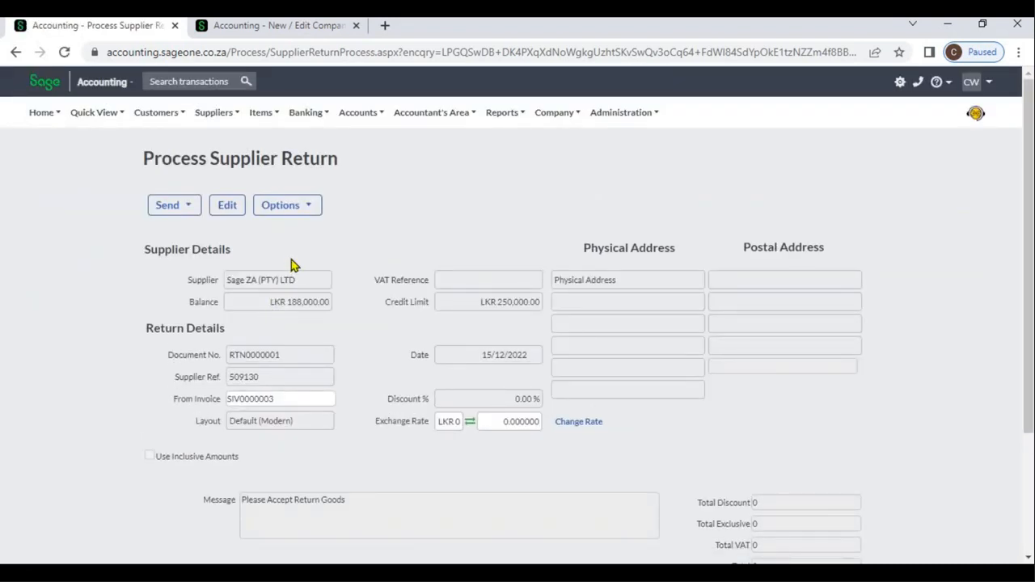
left_click(289, 206)
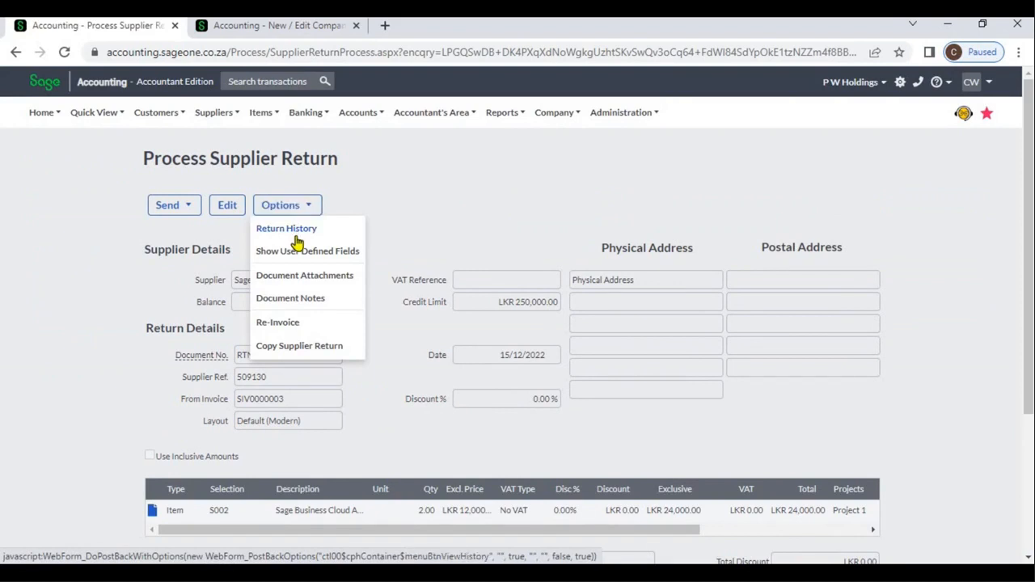
left_click(297, 235)
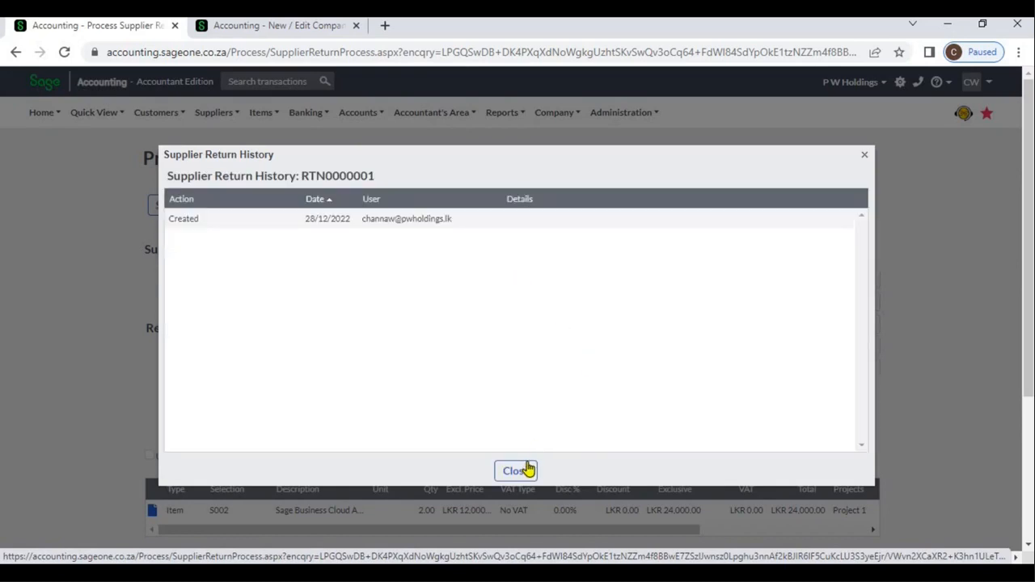
left_click(526, 469)
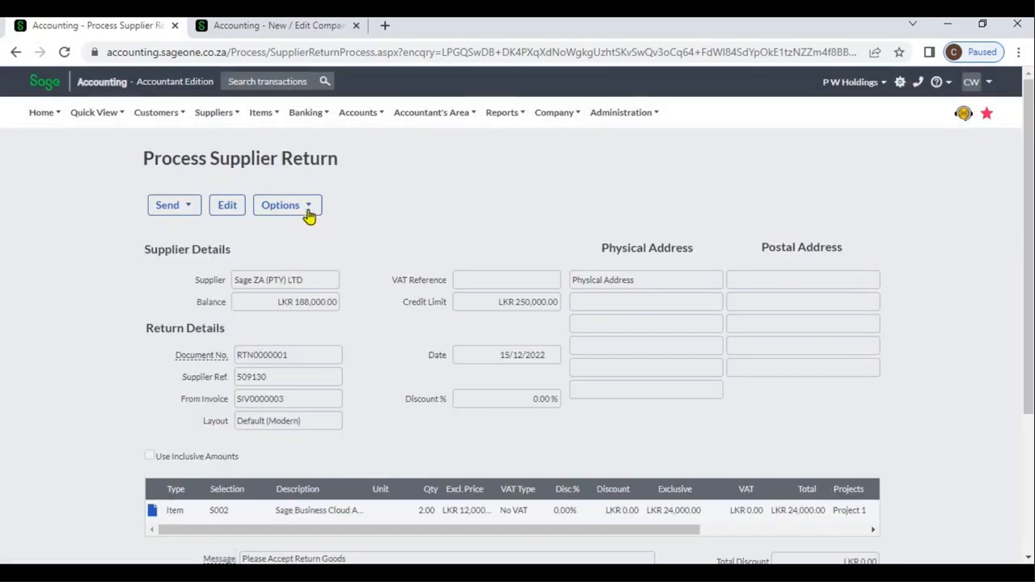
- Compare the return's user defined fields with the Supplier Return fields under Documents & Transactions in Company Settings, and close the return's fields
left_click(308, 213)
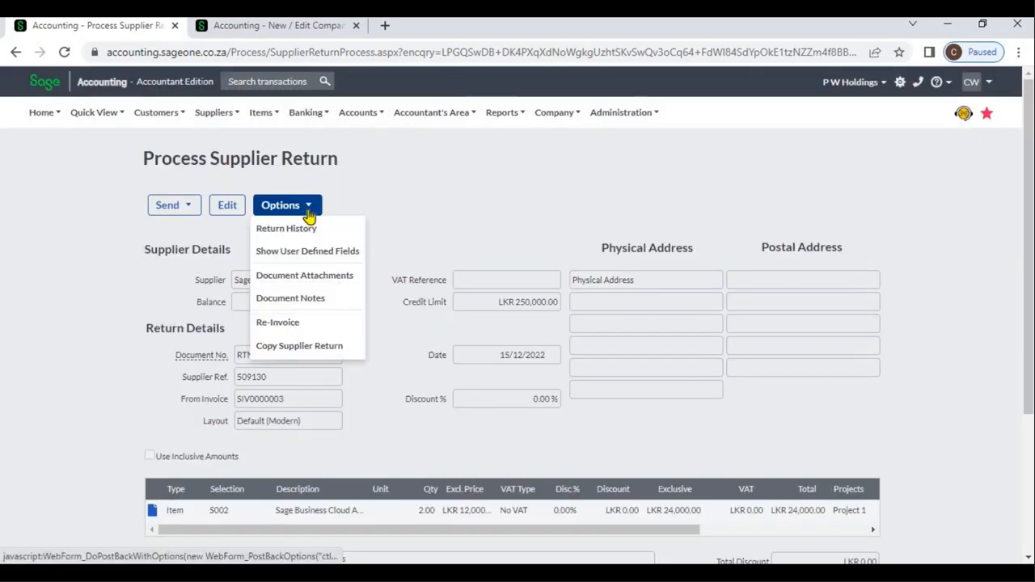
left_click(324, 253)
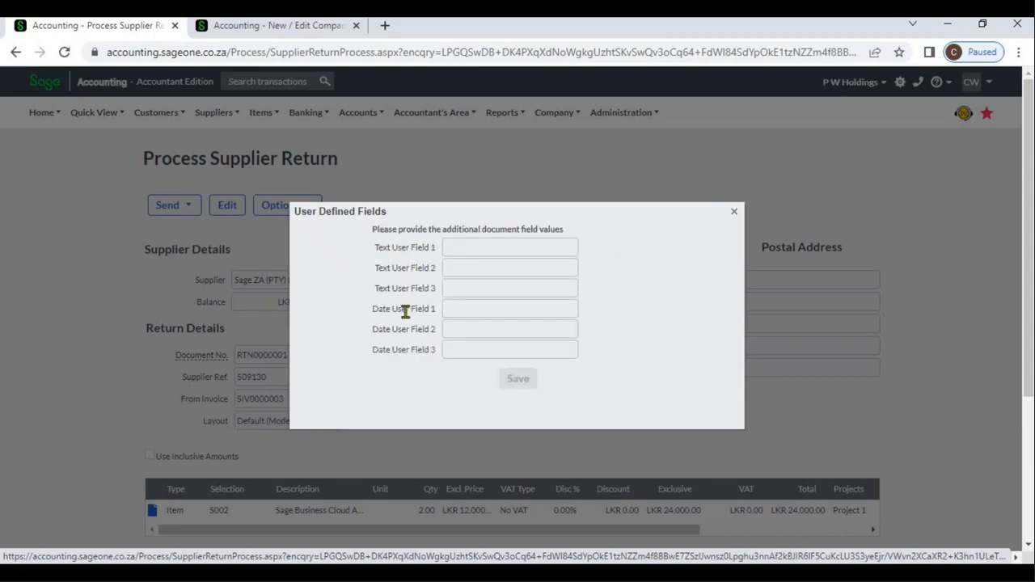
left_click(279, 27)
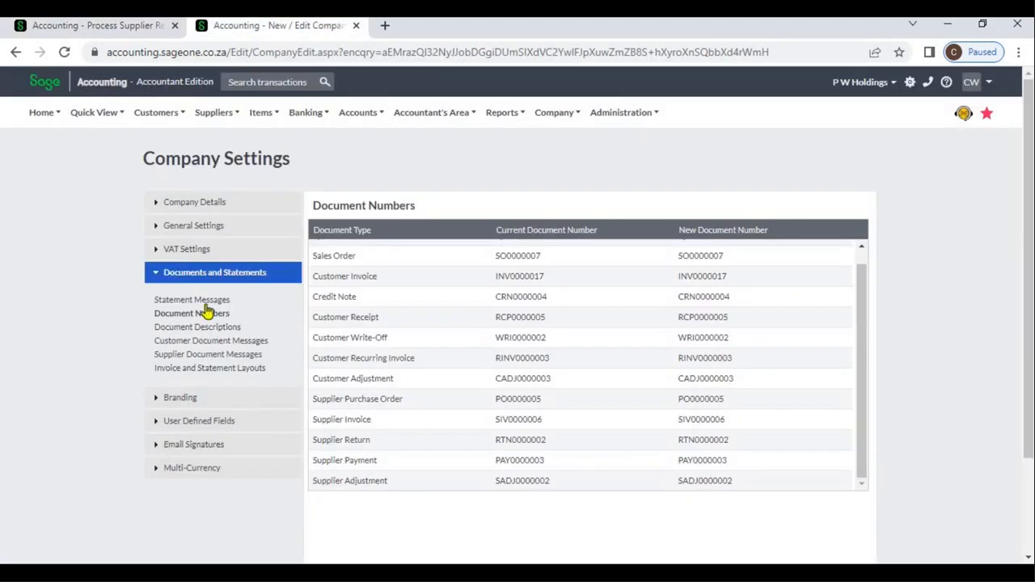
left_click(202, 422)
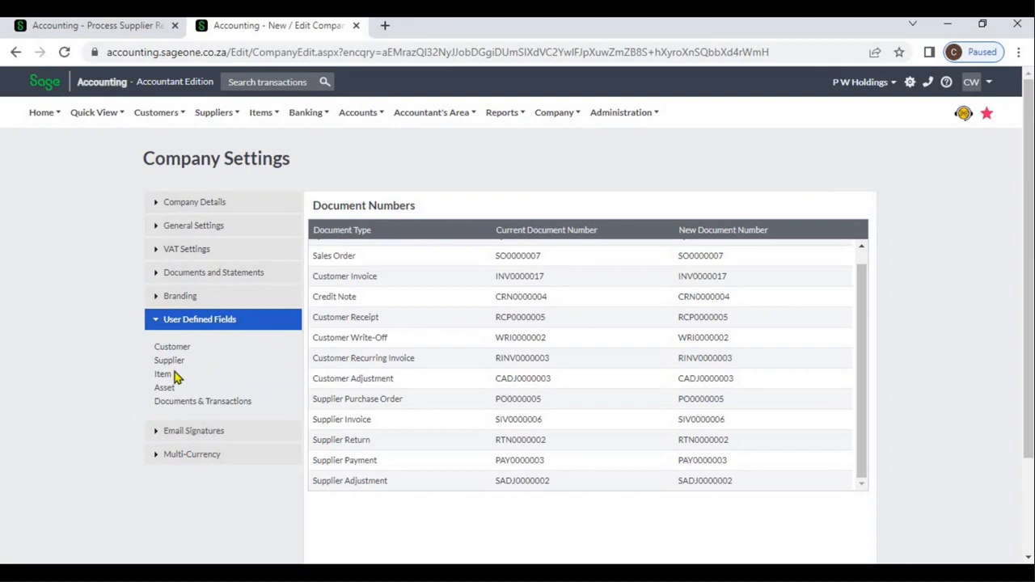
left_click(183, 402)
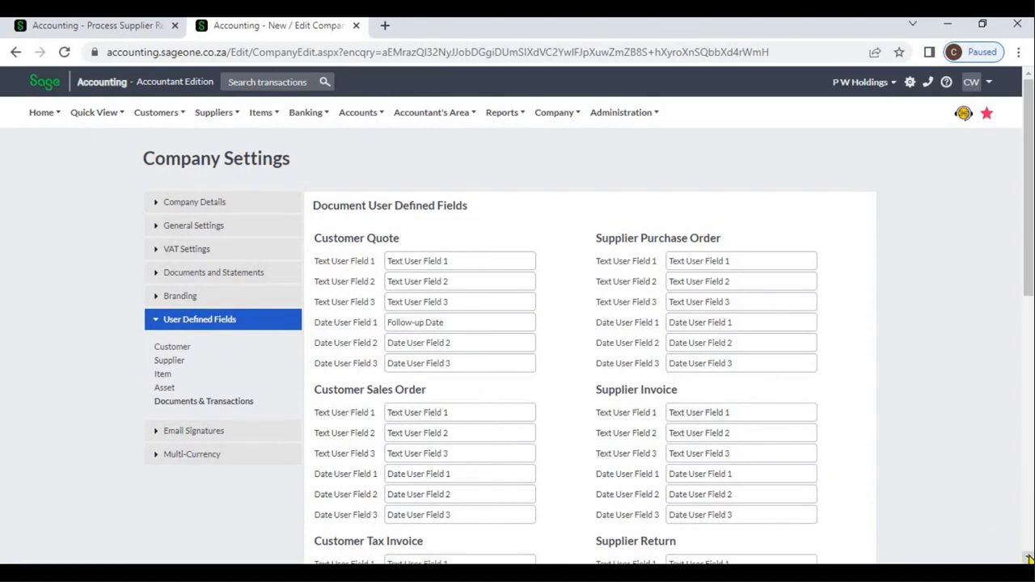
scroll(1021, 541, "down", 3)
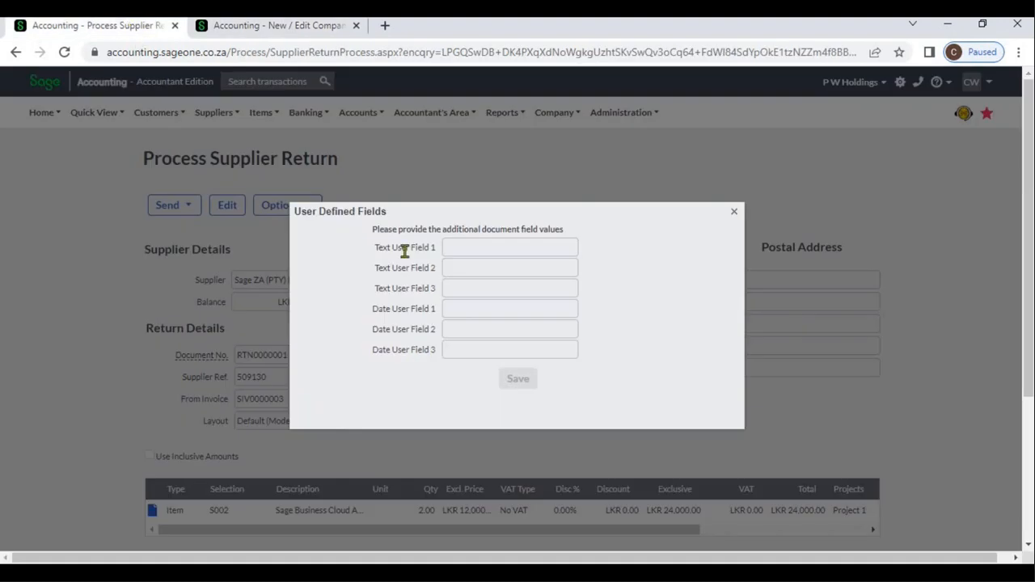
left_click(130, 24)
left_click(734, 212)
- View the document attachments of the supplier return and close them without adding a file
left_click(300, 205)
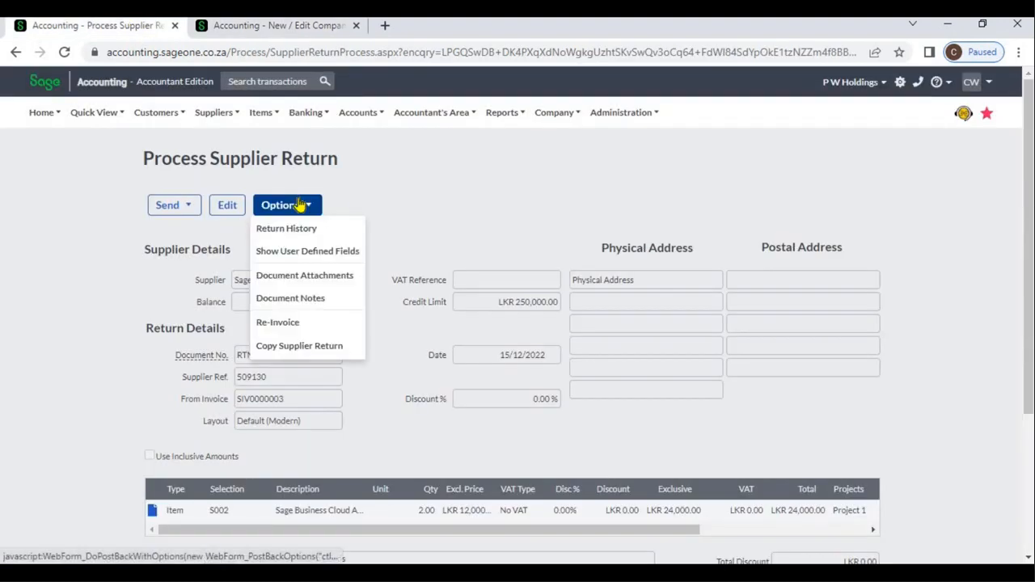
left_click(317, 283)
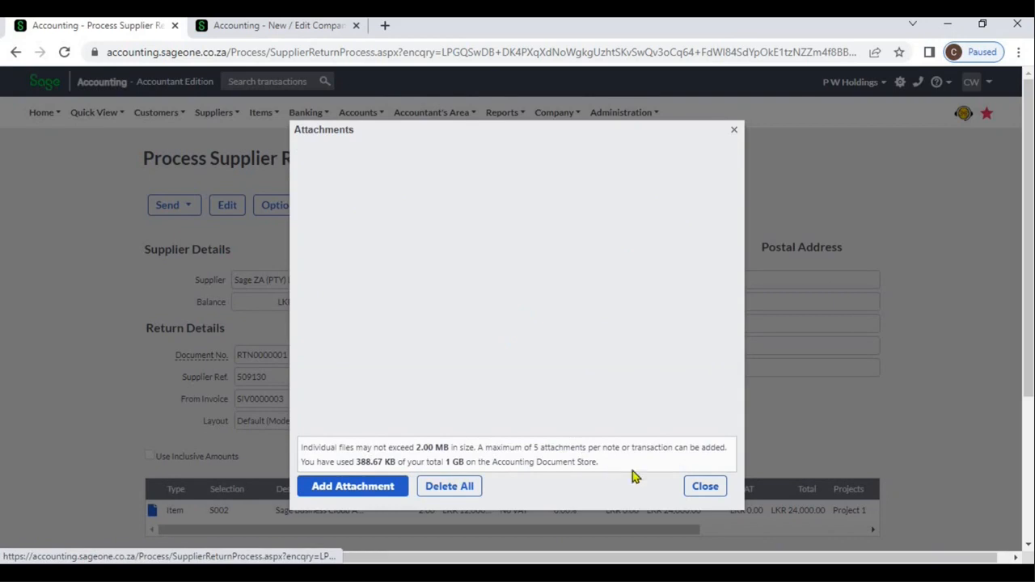
left_click(705, 489)
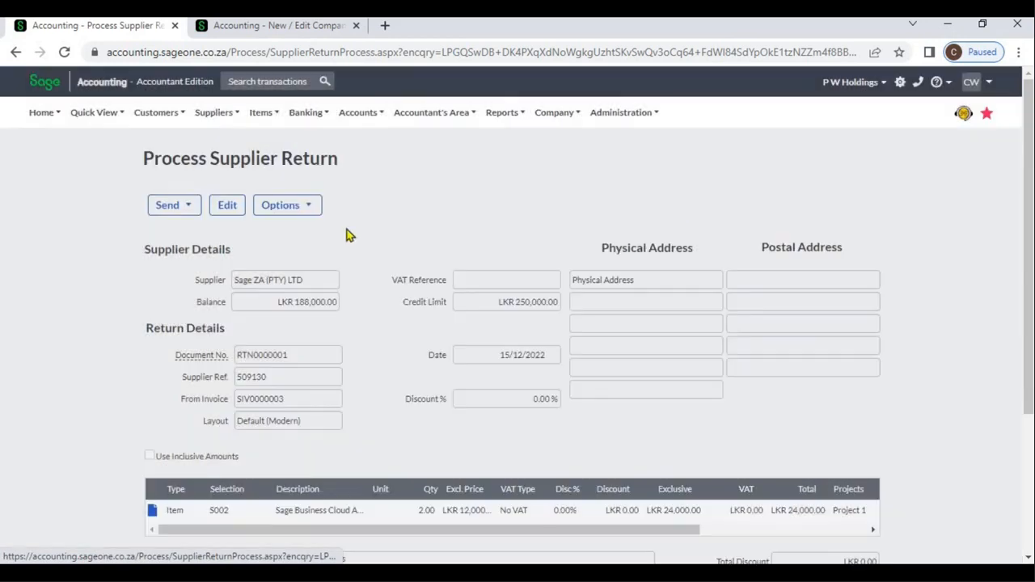
- Add a document note "Defective items" with action date 20/01/2023 to the supplier return, save it and close the notes
left_click(260, 203)
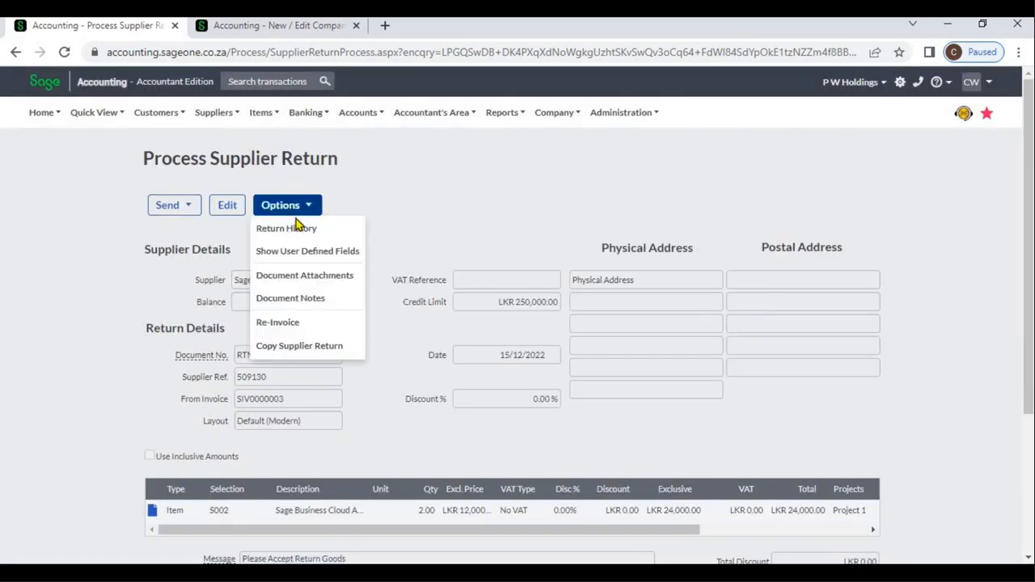
left_click(297, 299)
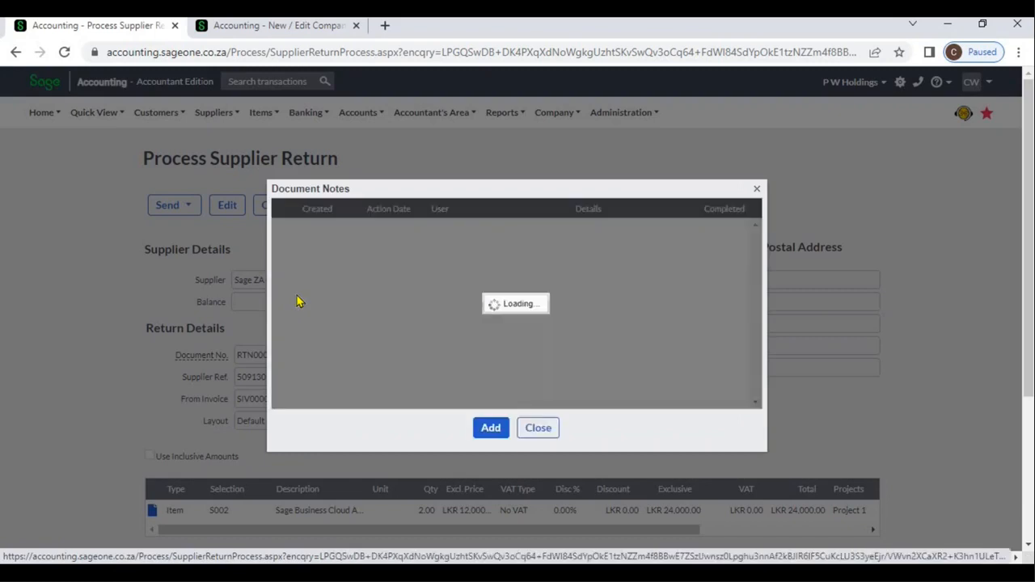
left_click(488, 427)
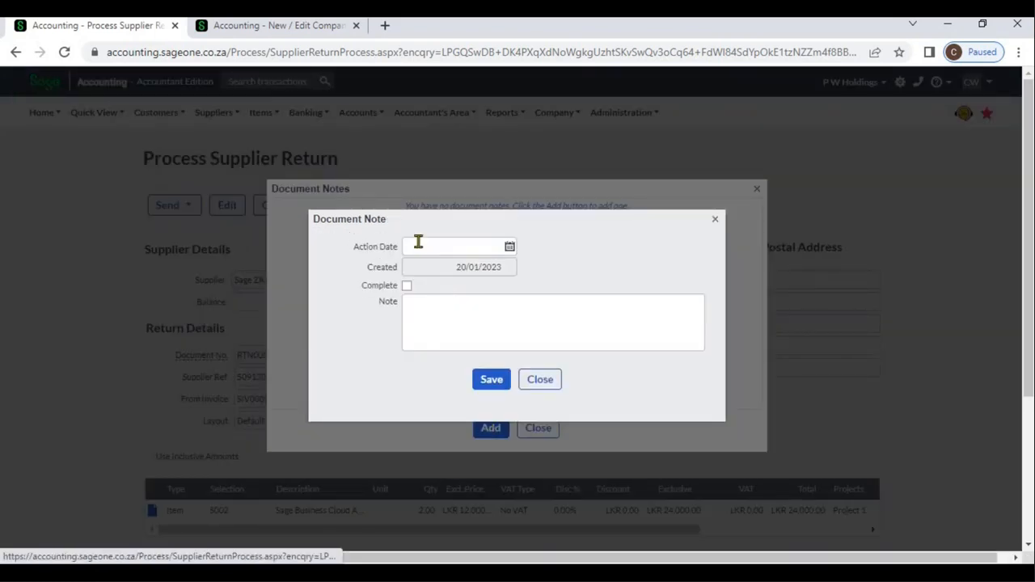
left_click(509, 247)
left_click(505, 332)
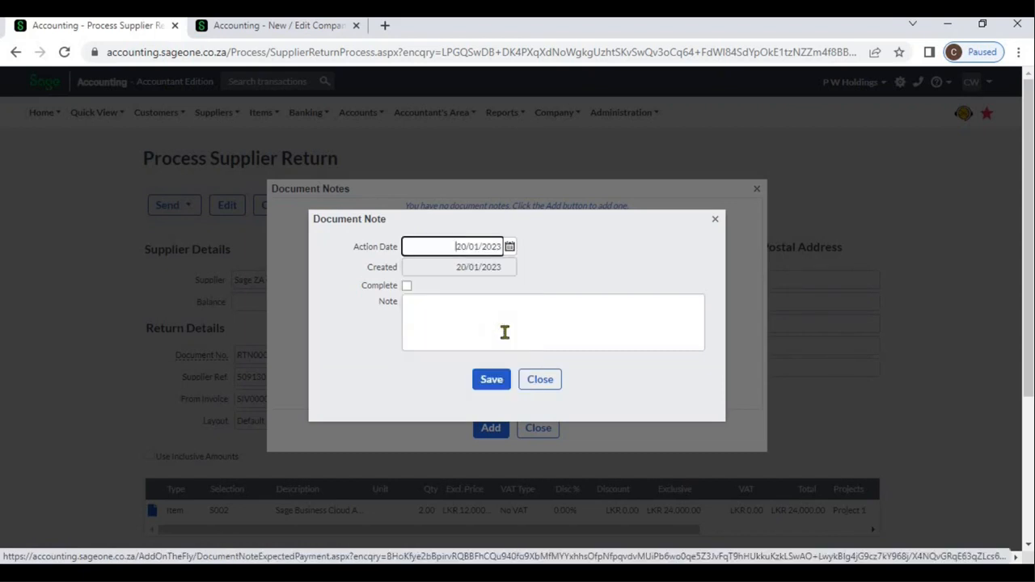
left_click(504, 332)
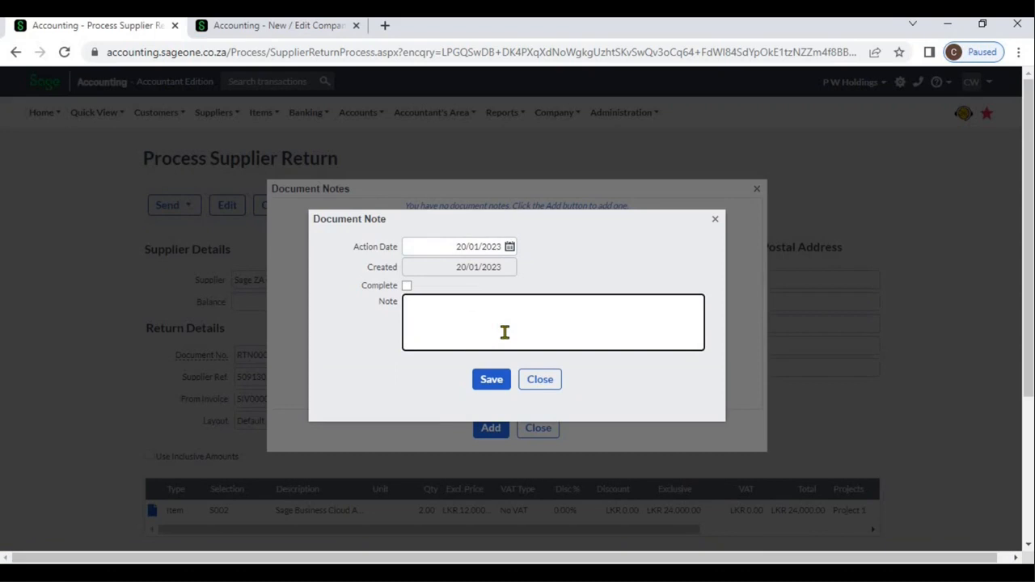
type("Defective items")
left_click(488, 389)
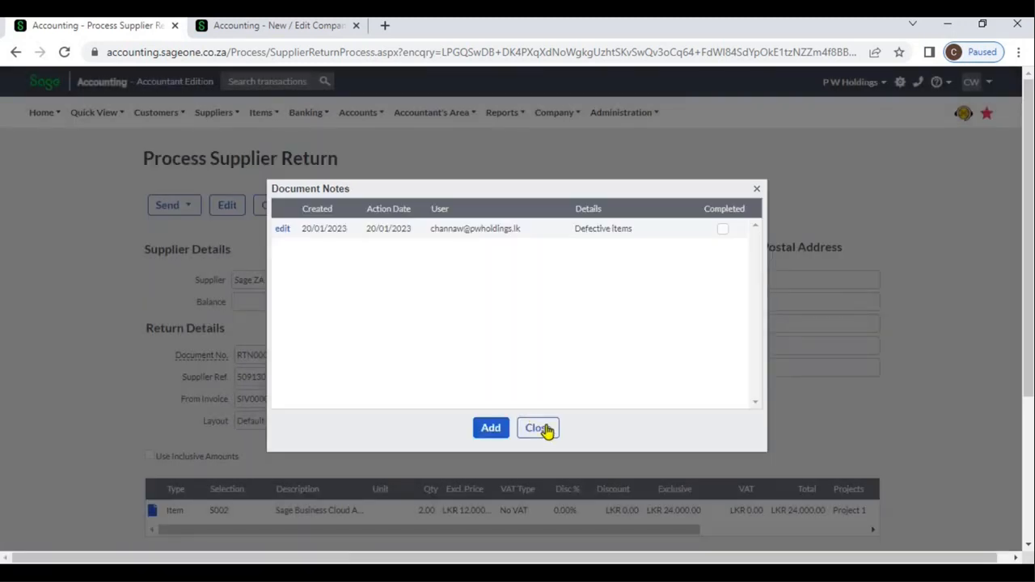
left_click(538, 428)
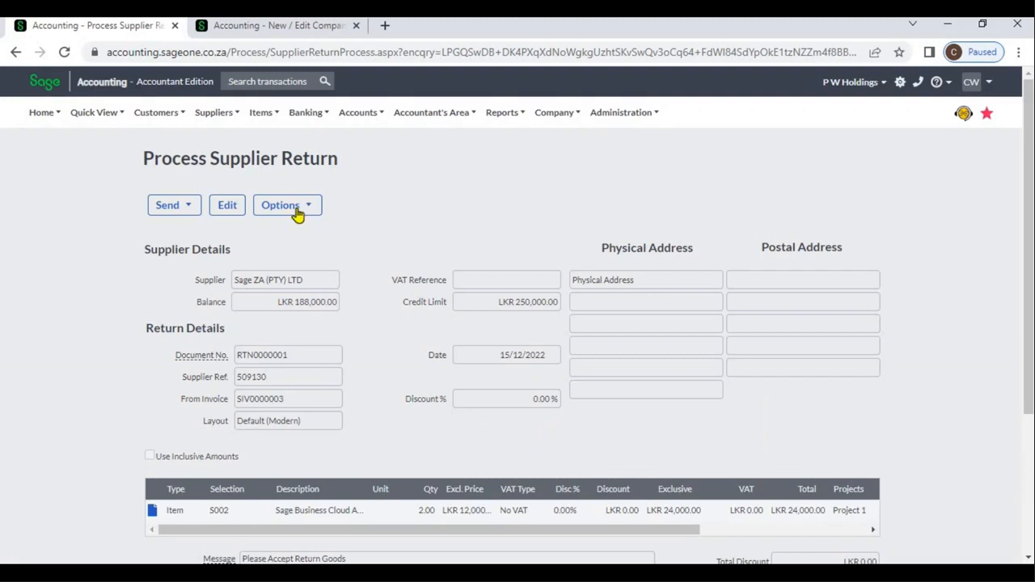
- Review the Re-Invoice and Copy Supplier Return options without using them and go back to the Supplier Returns list
left_click(297, 210)
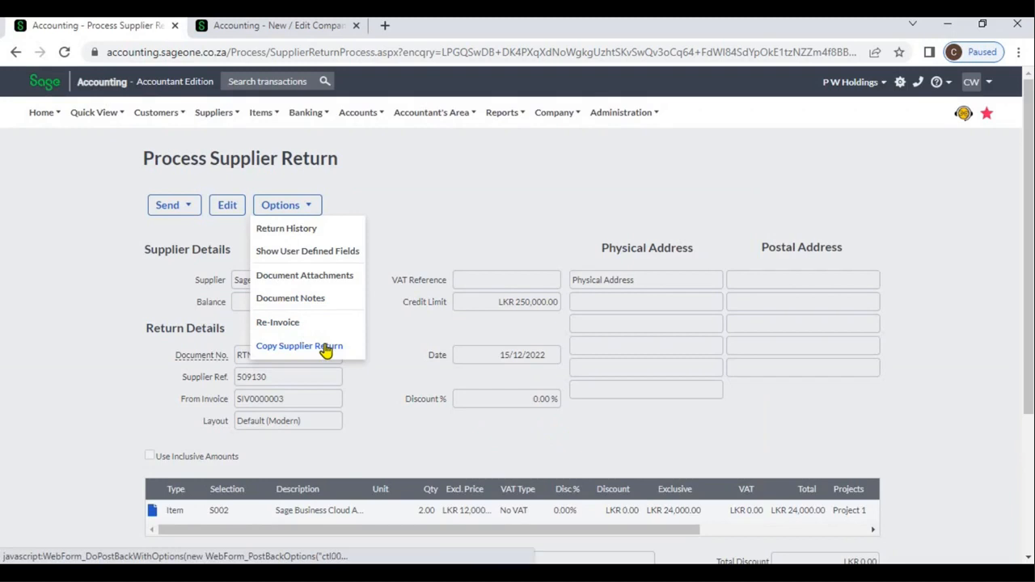
left_click(415, 263)
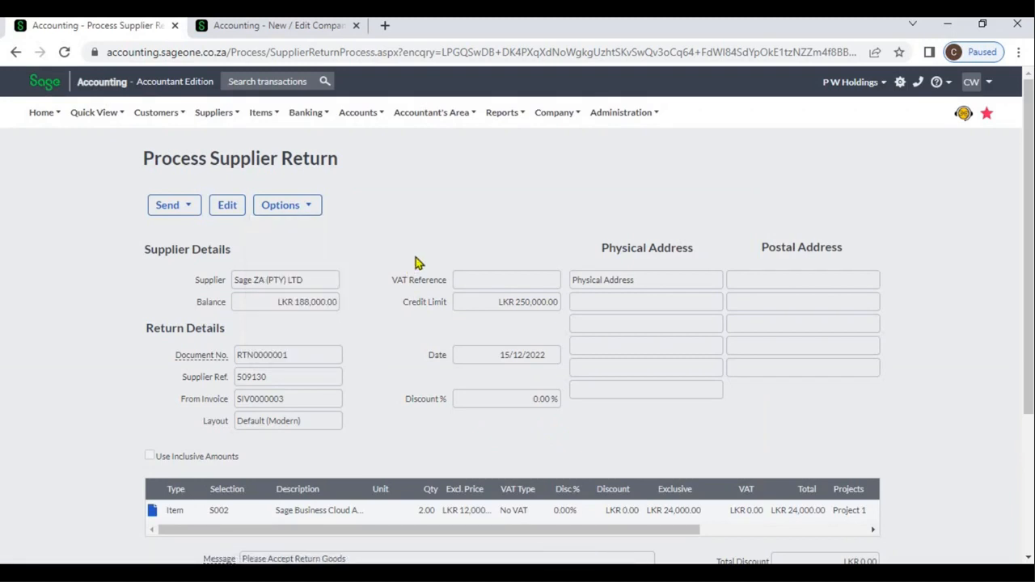
left_click(18, 54)
left_click(17, 54)
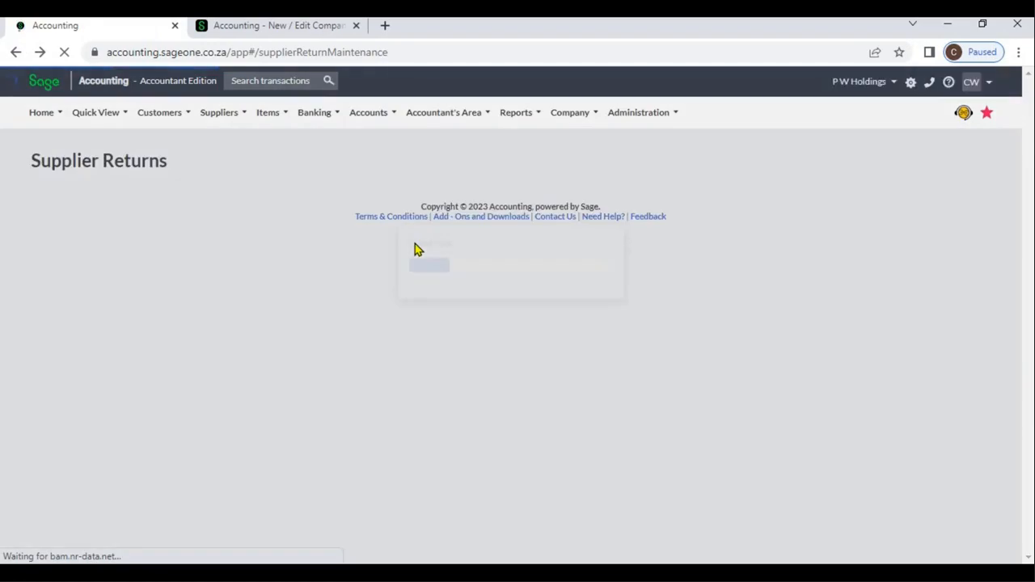